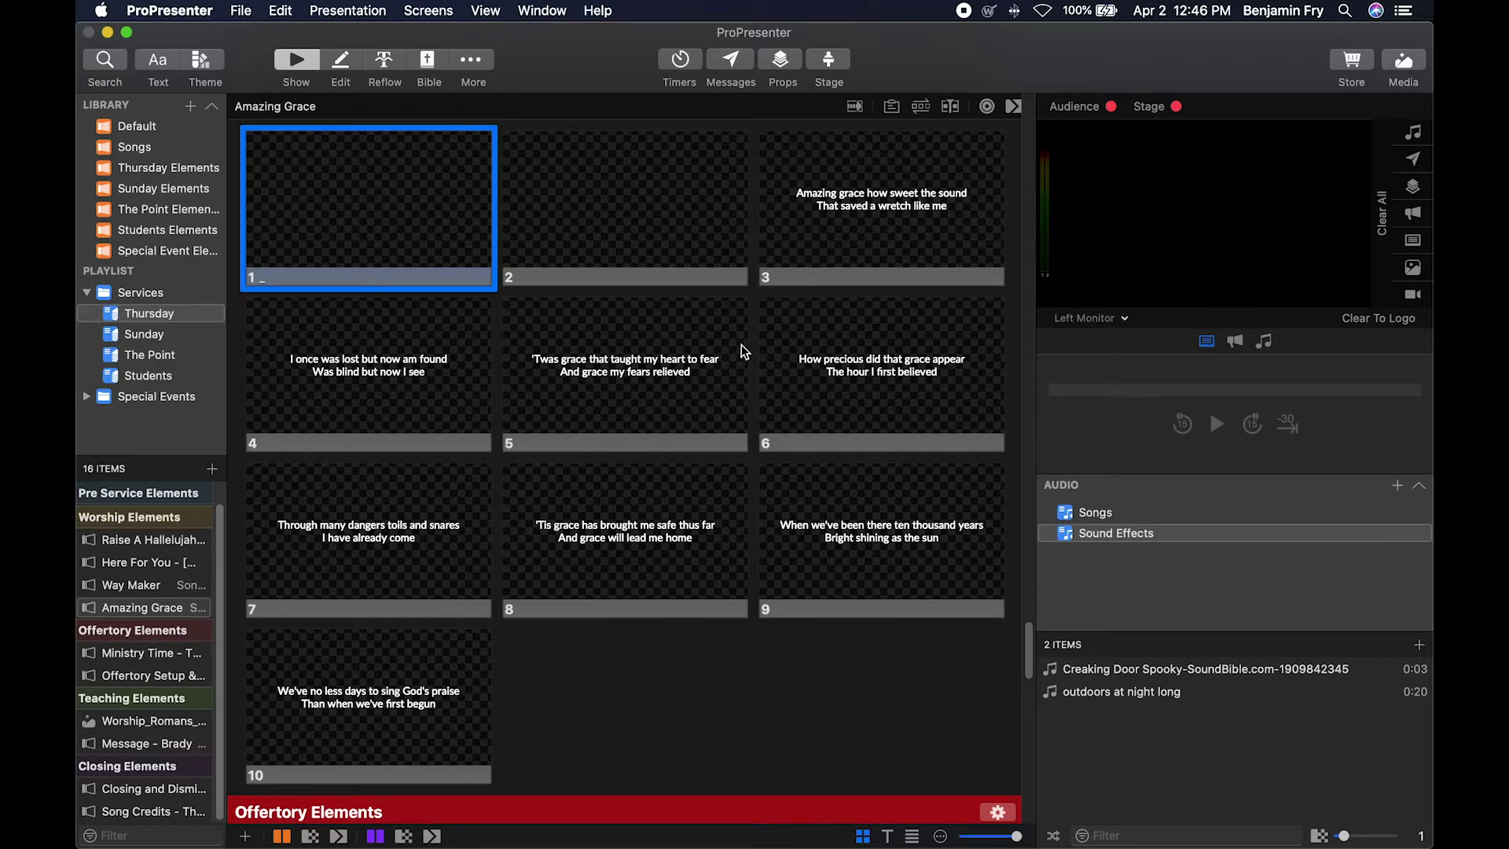
Step: Select Amazing Grace in the playlist and show its groups and arrangement bar
left_click(168, 611)
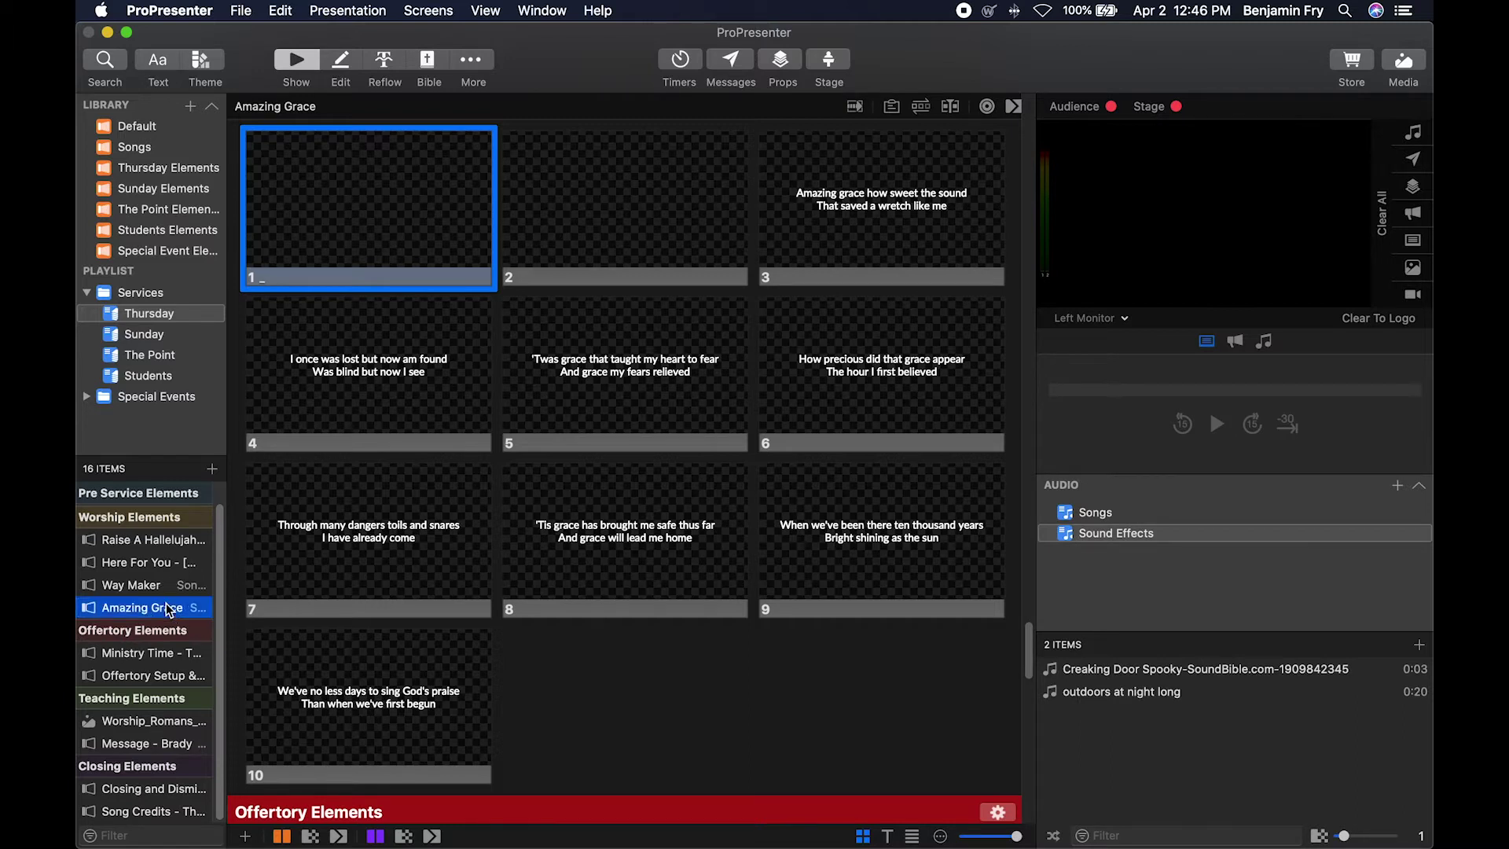
left_click(922, 107)
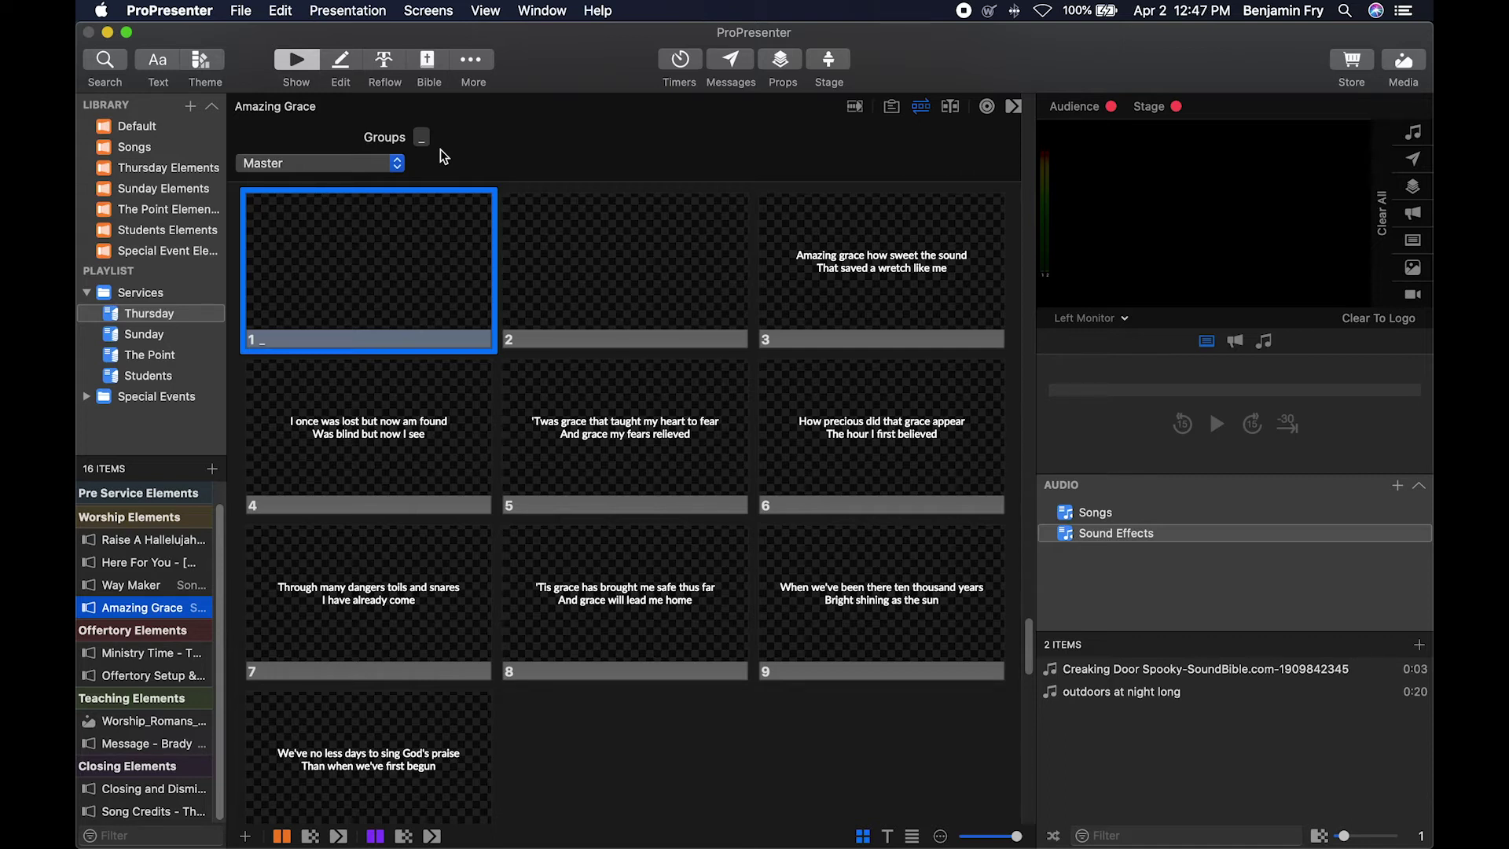
Step: Assign the empty first slide of Amazing Grace to the BG group
right_click(394, 249)
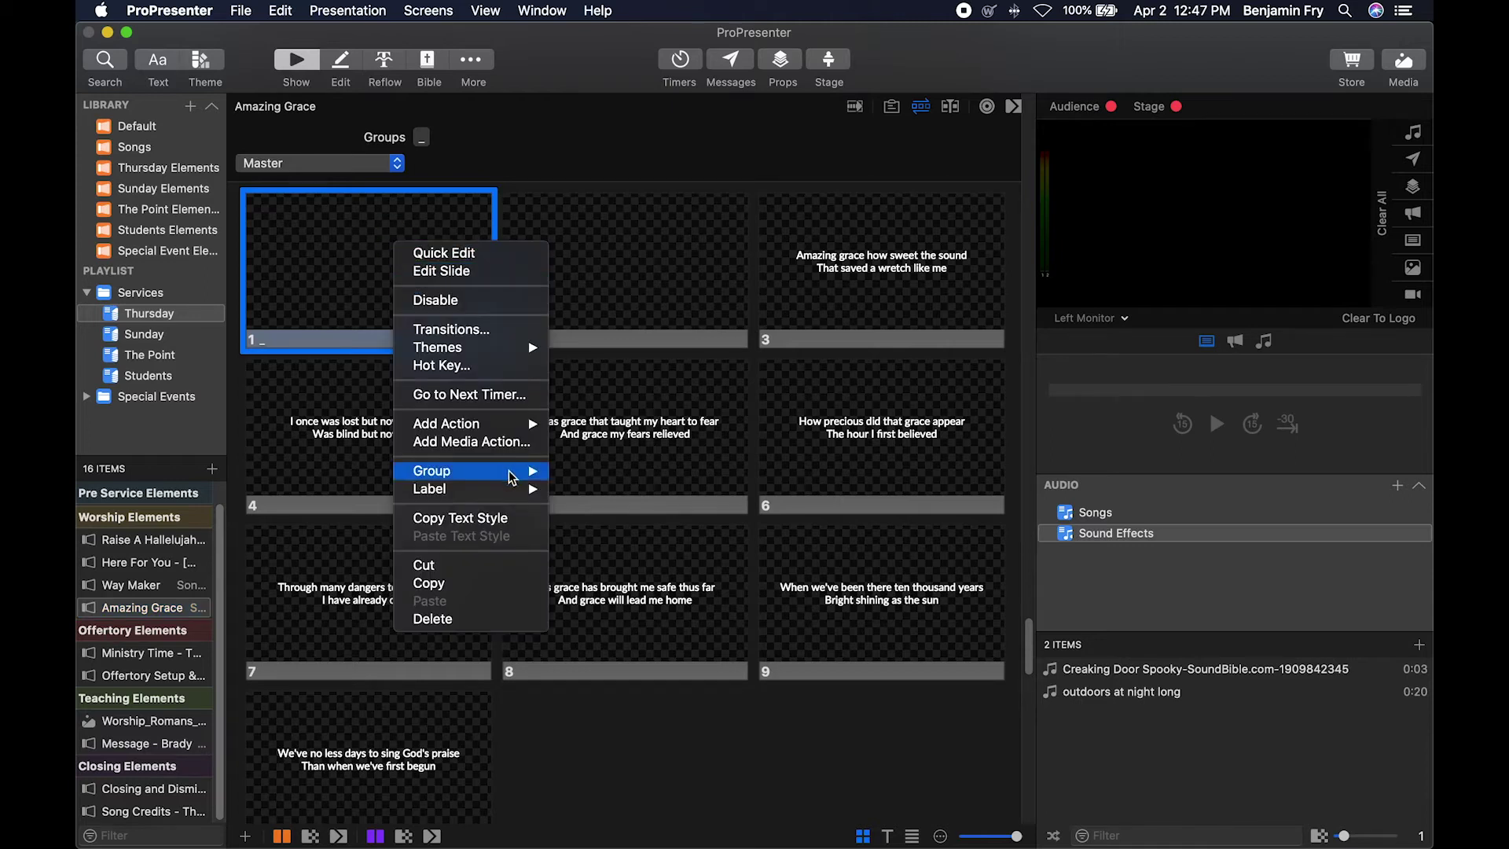
mouse_move(512, 476)
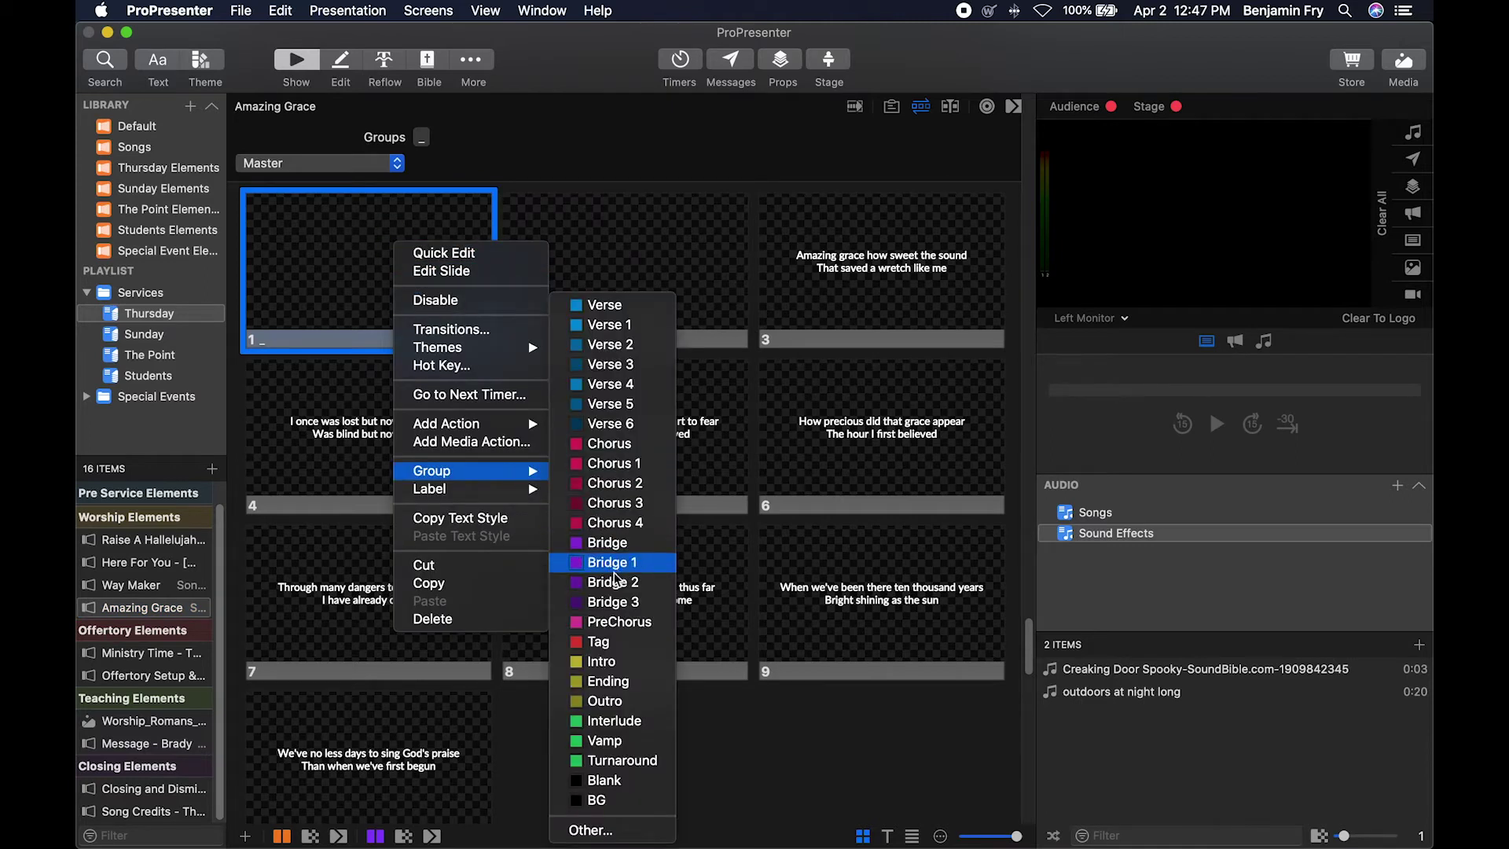
left_click(649, 802)
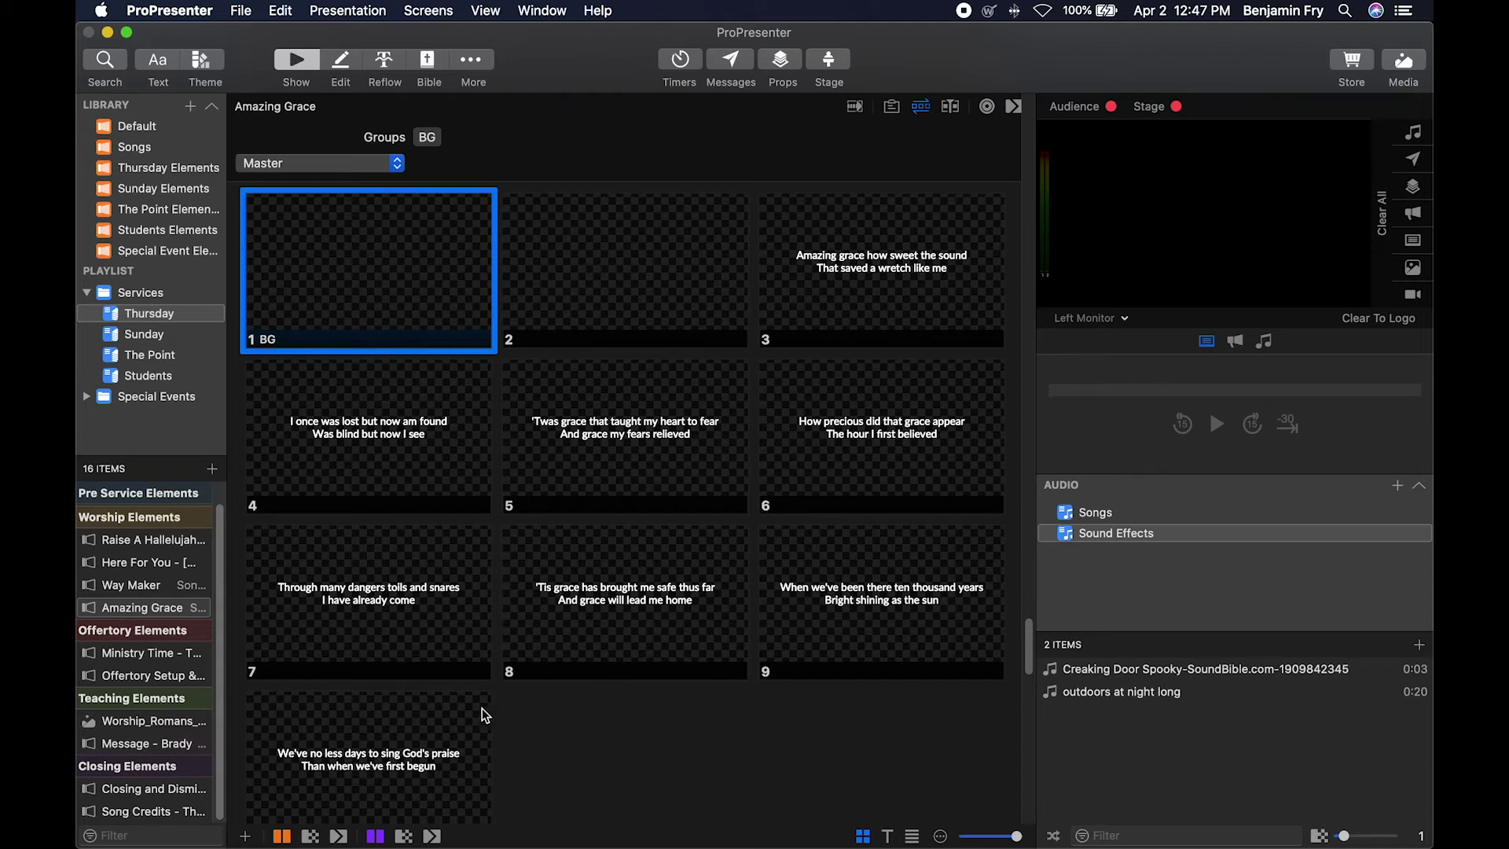
Step: Group slide 3 as Verse 1 and slide 2 as Blank
right_click(884, 286)
mouse_move(972, 522)
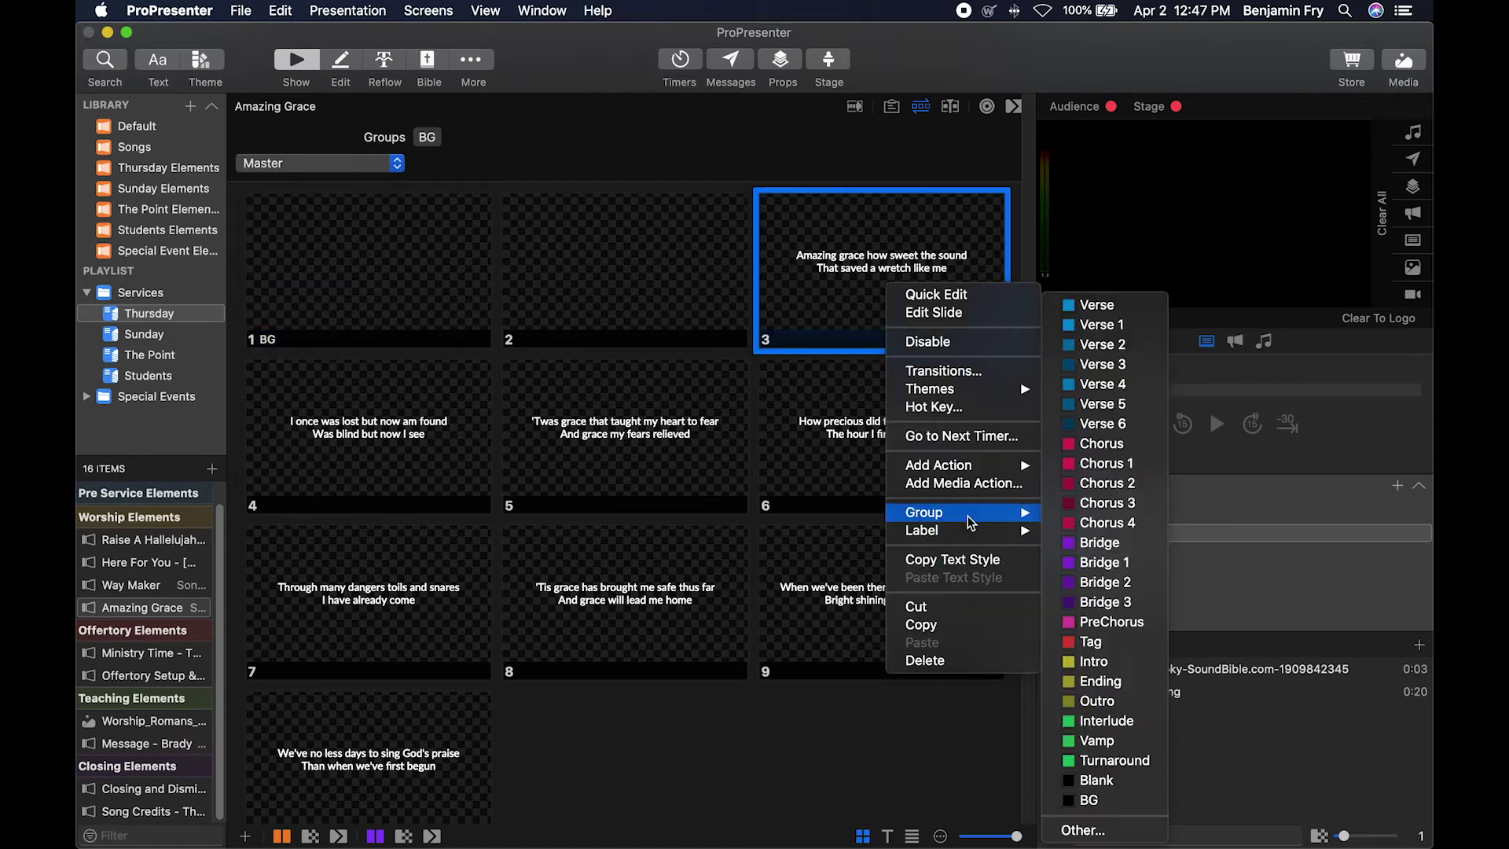
left_click(1129, 324)
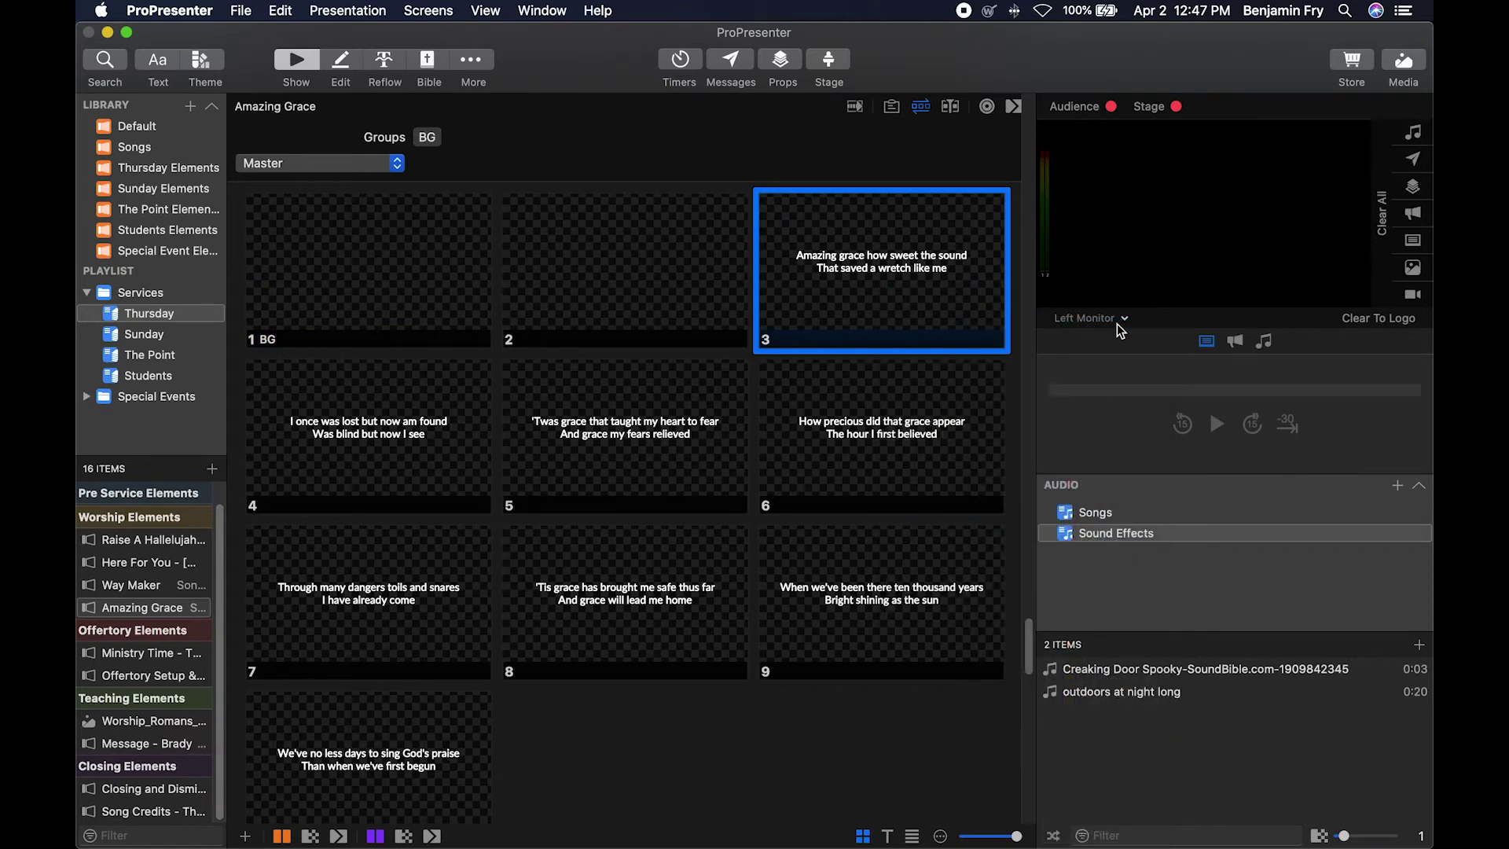
right_click(603, 303)
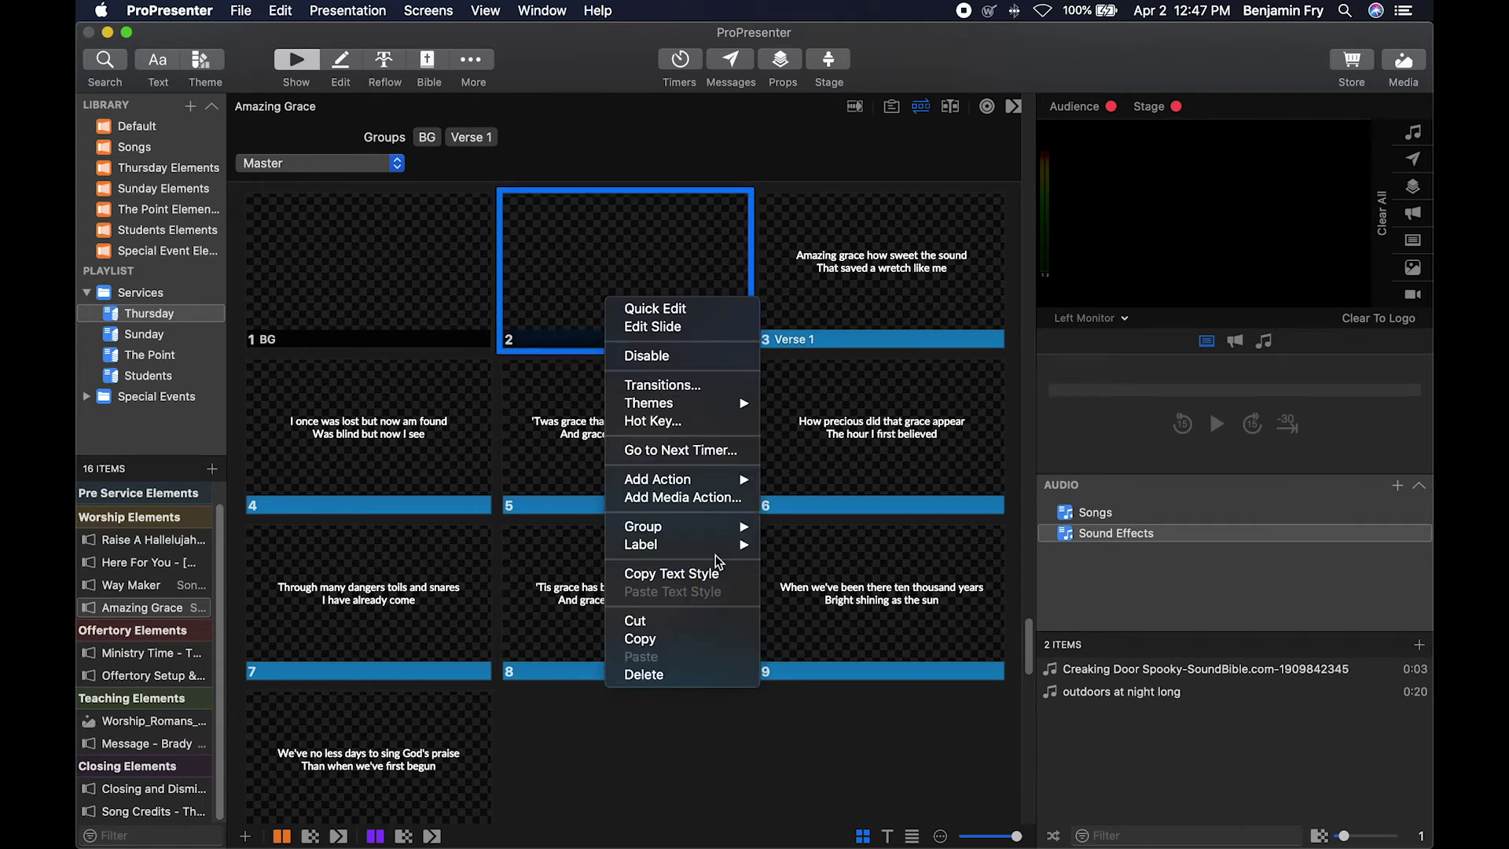
mouse_move(726, 527)
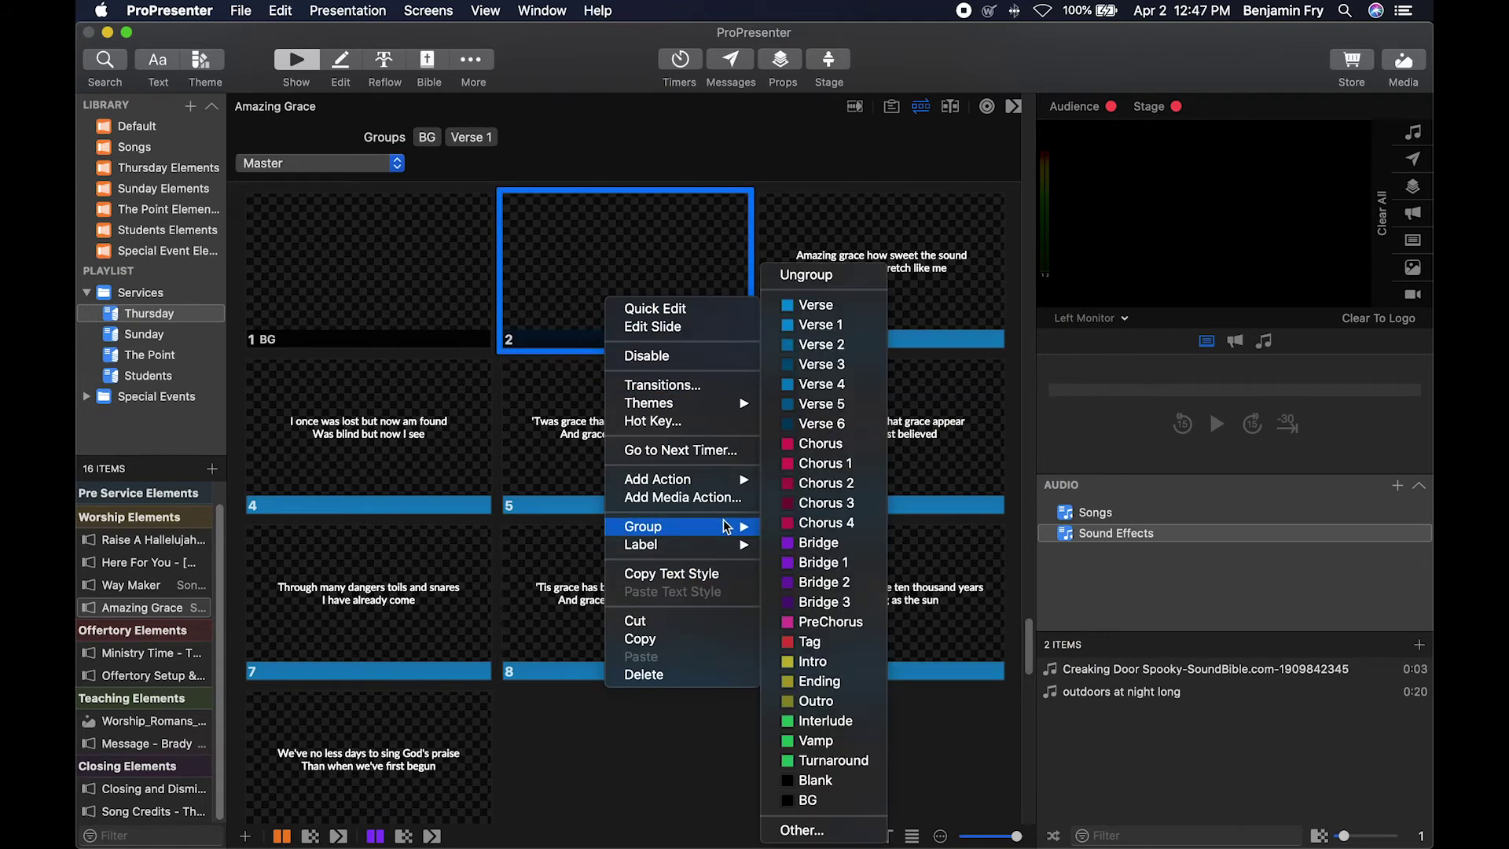
left_click(847, 784)
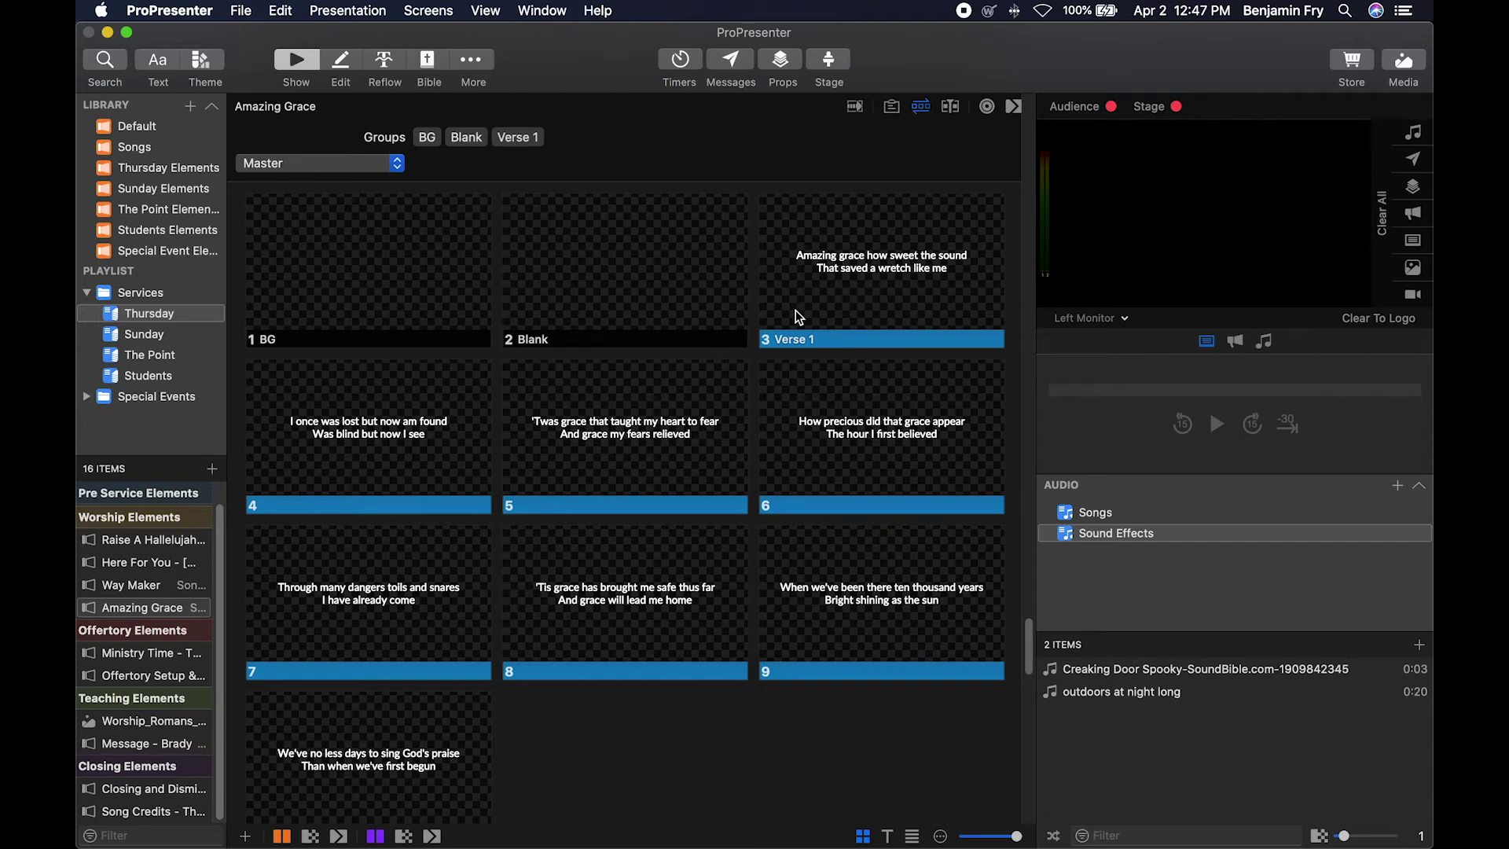
Step: Group slides 5, 7 and 9 as Verse 2, Verse 3 and Verse 4
right_click(648, 451)
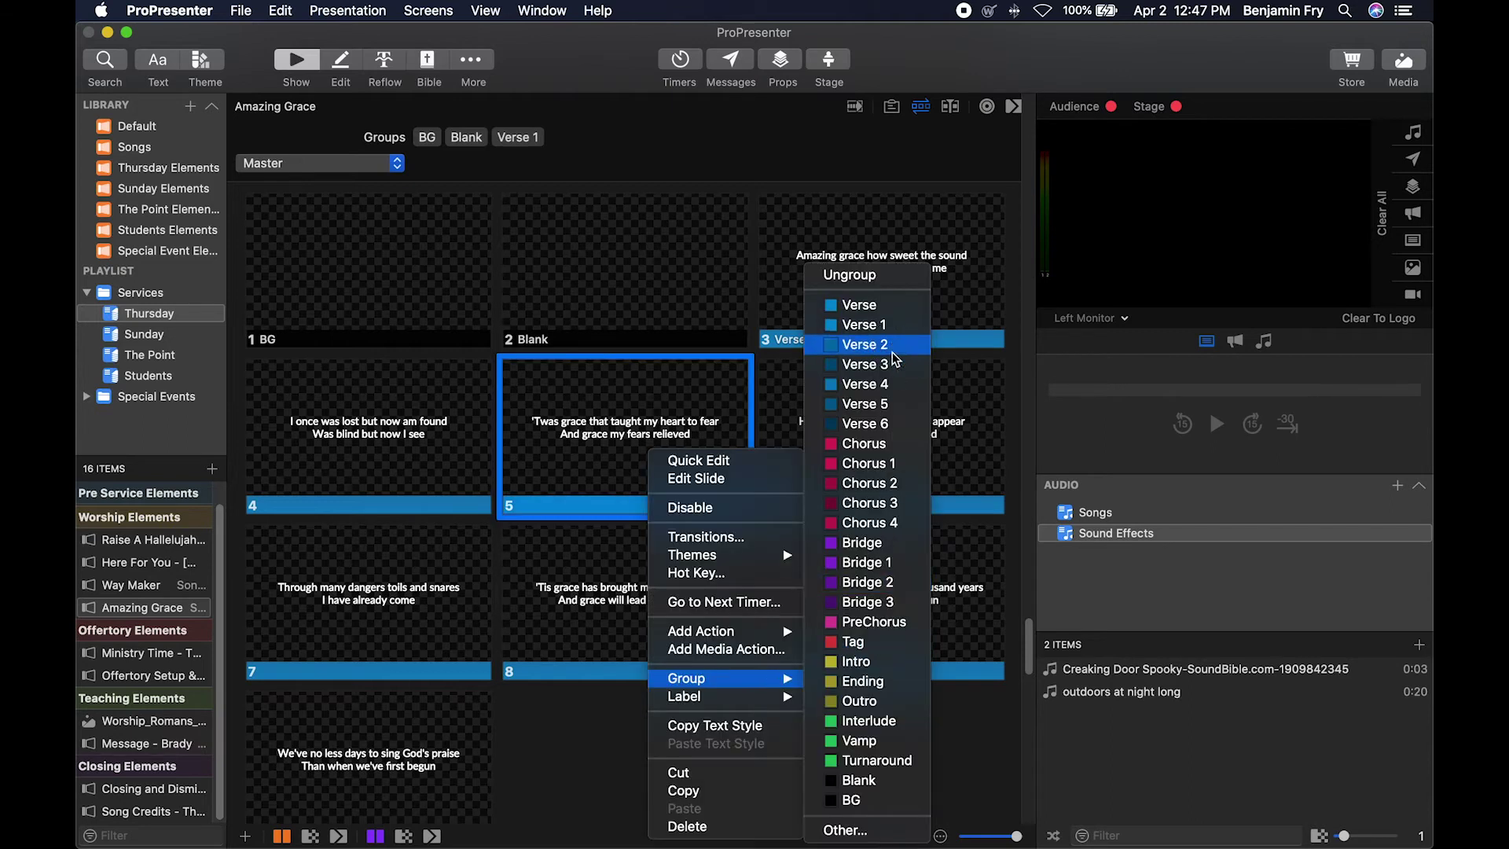
key("Escape")
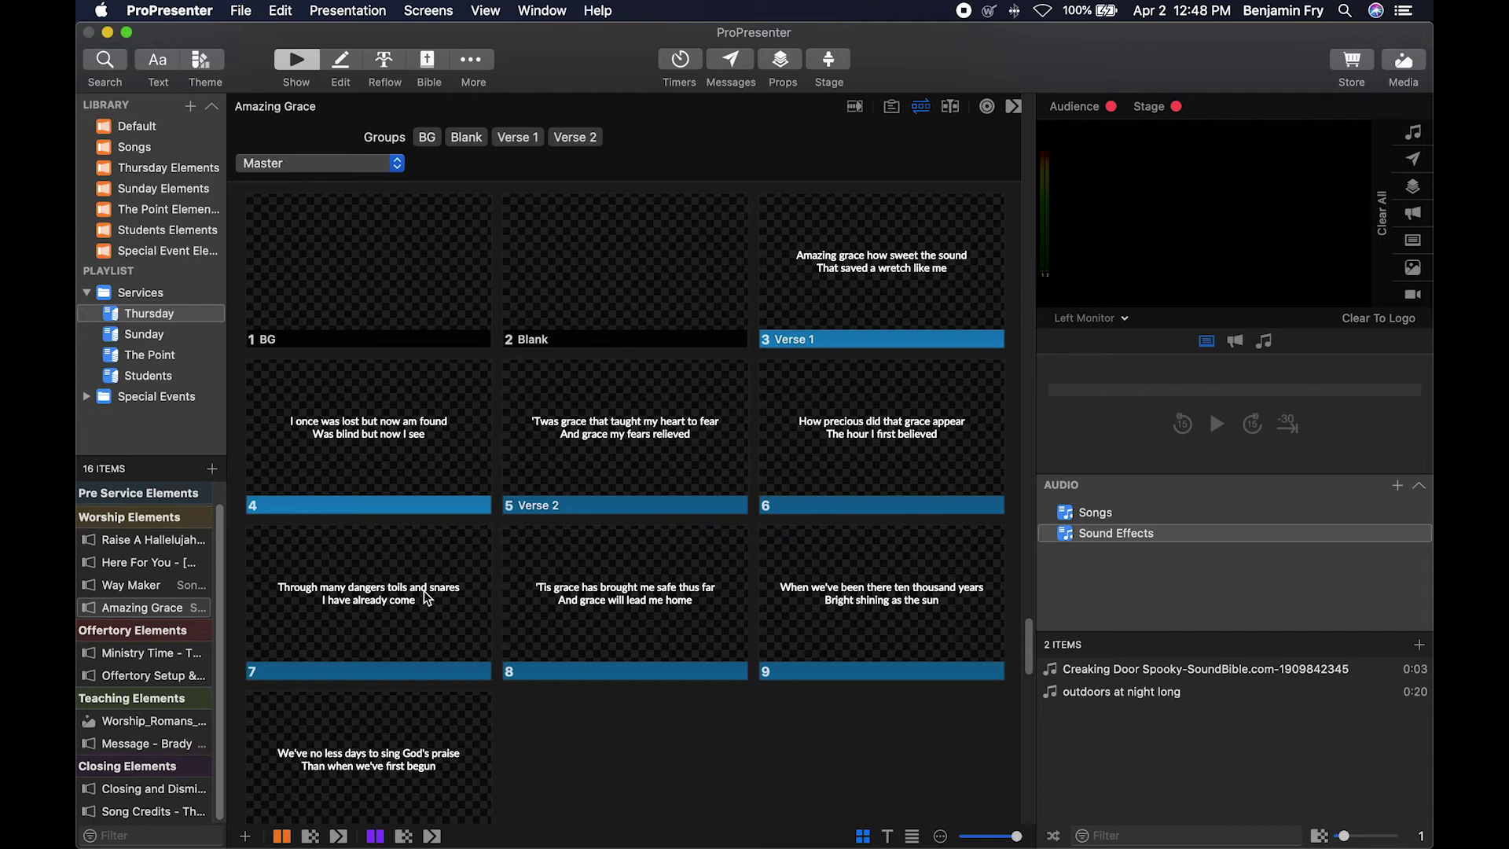
right_click(422, 591)
mouse_move(533, 687)
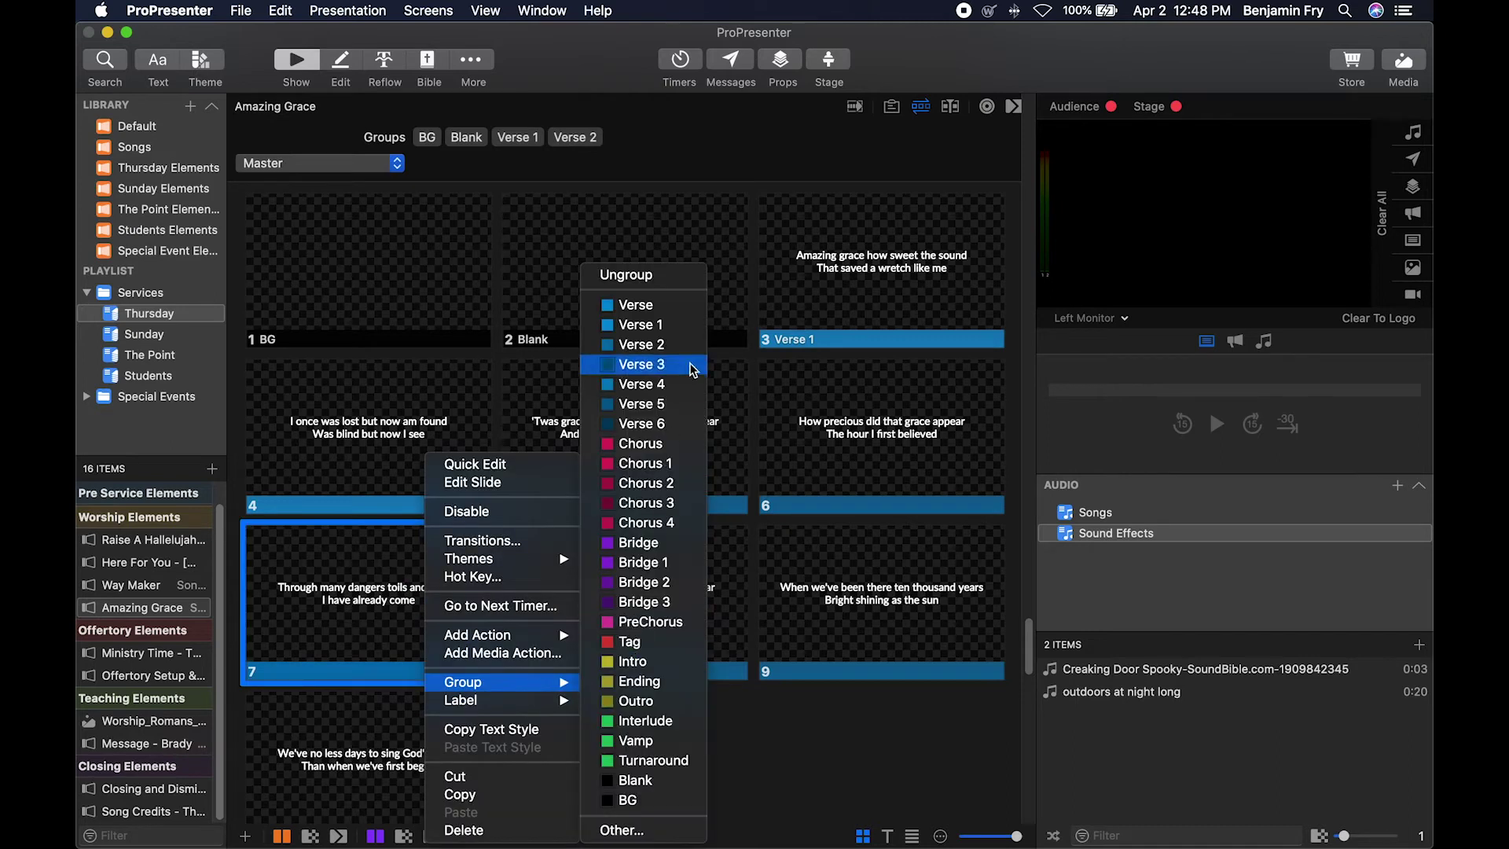
left_click(818, 532)
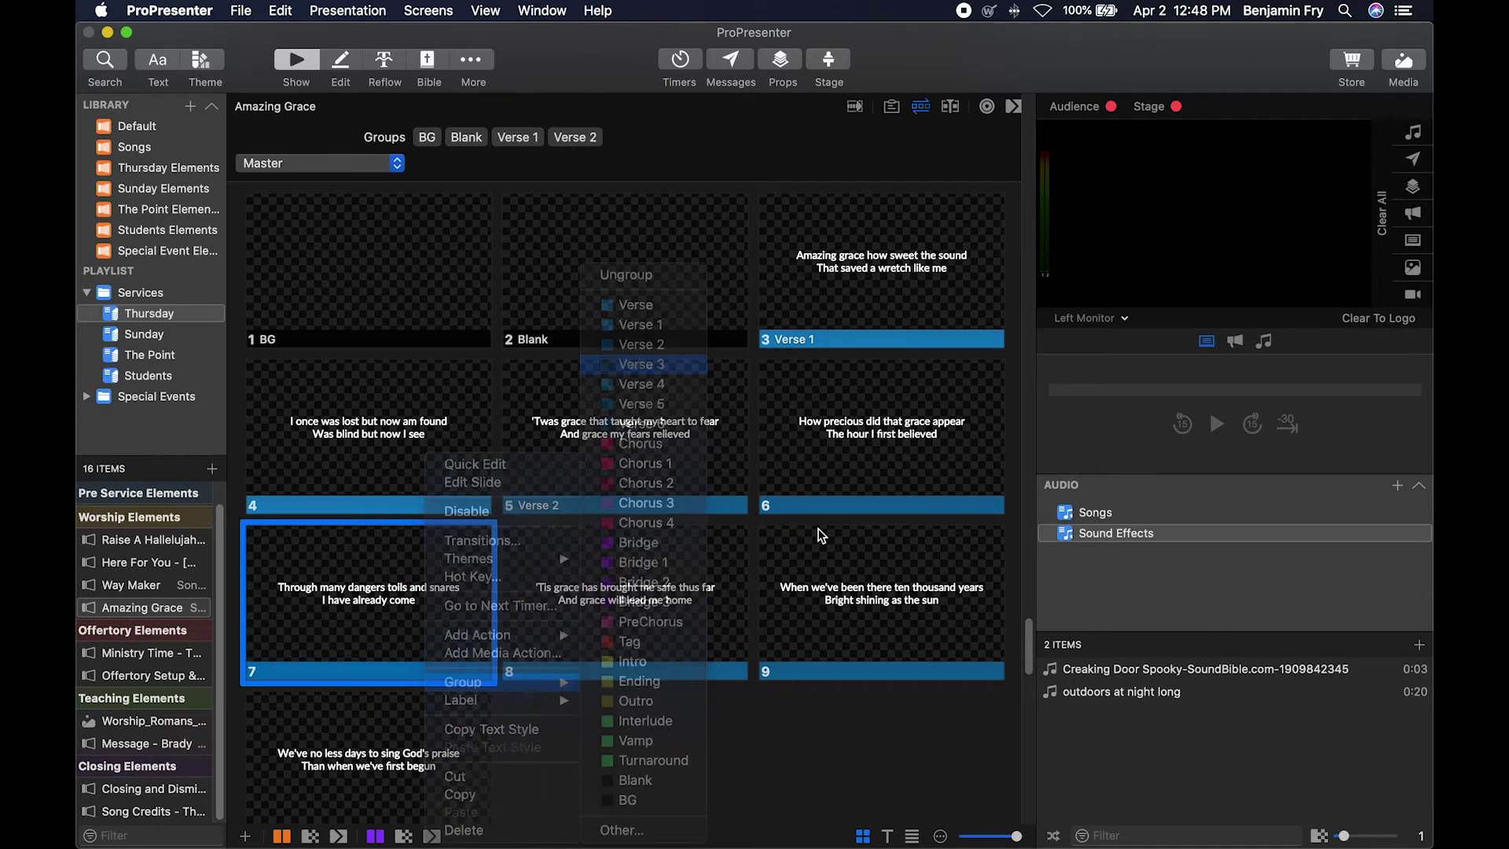
right_click(847, 573)
mouse_move(914, 688)
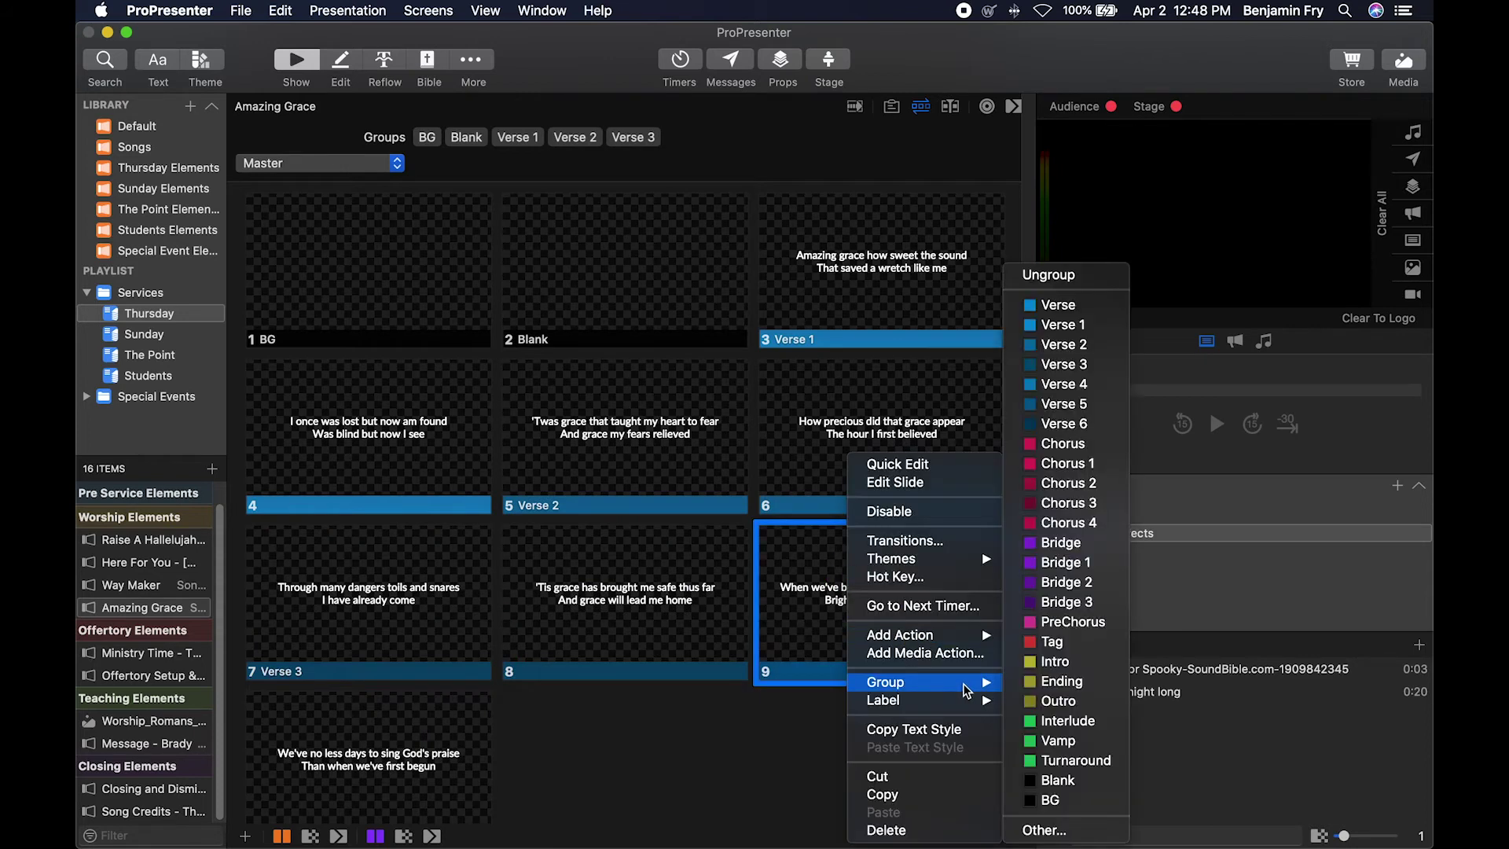
left_click(1100, 381)
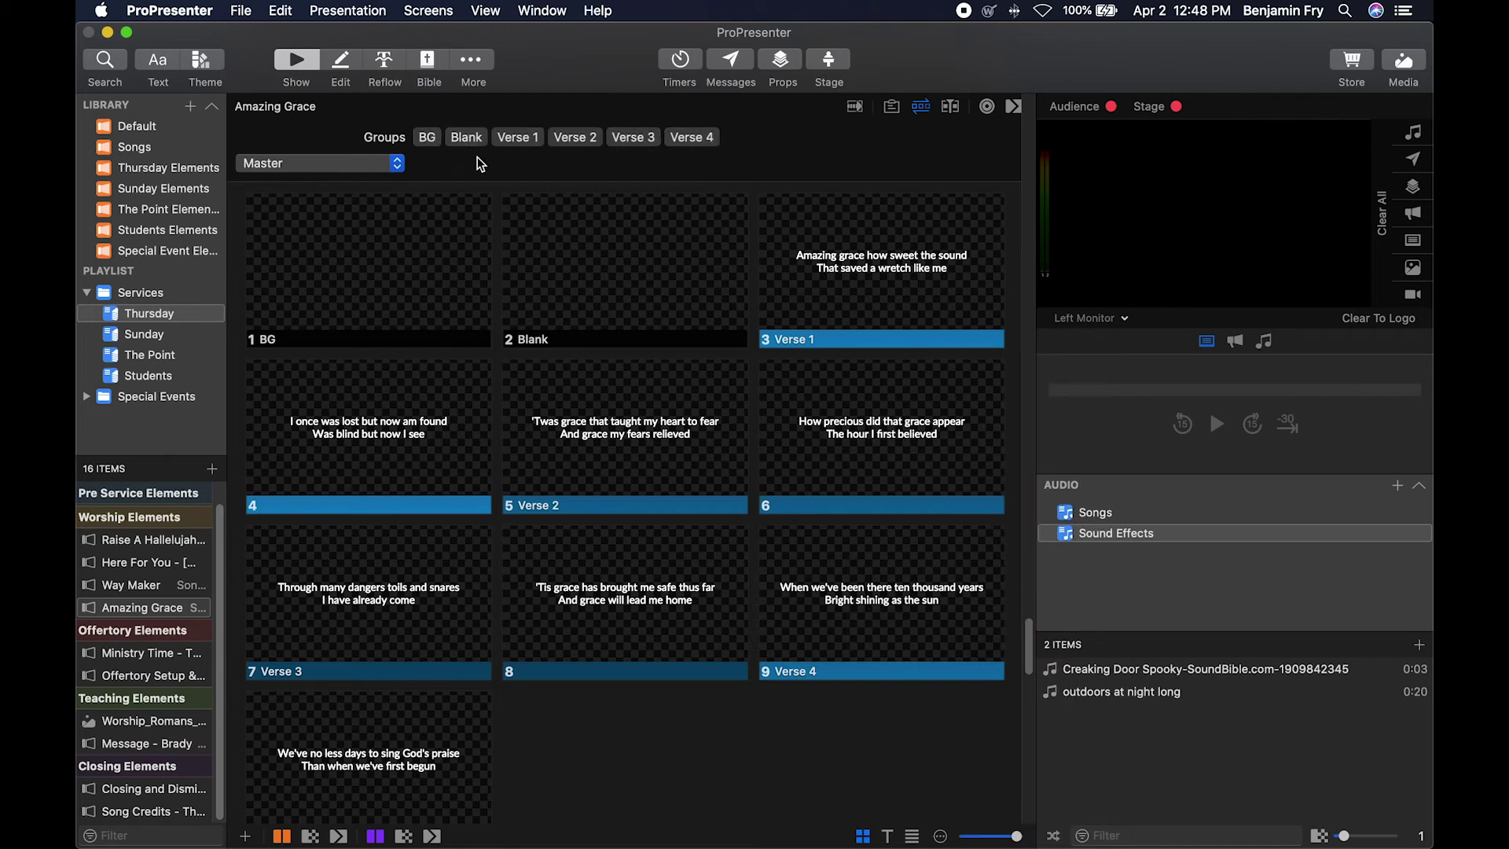
Step: Create a new arrangement named Main
left_click(401, 163)
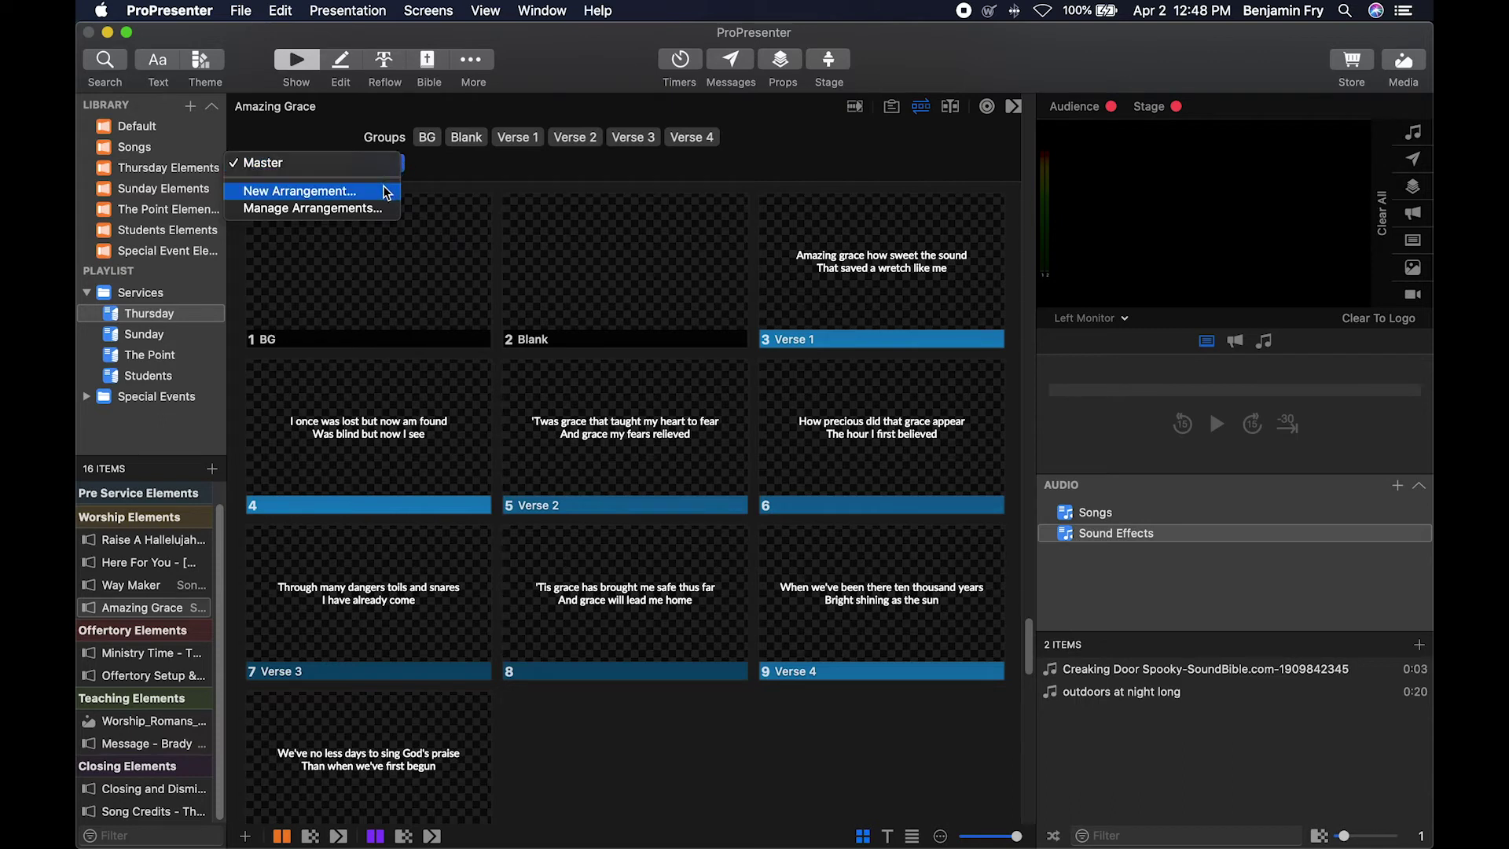
left_click(385, 192)
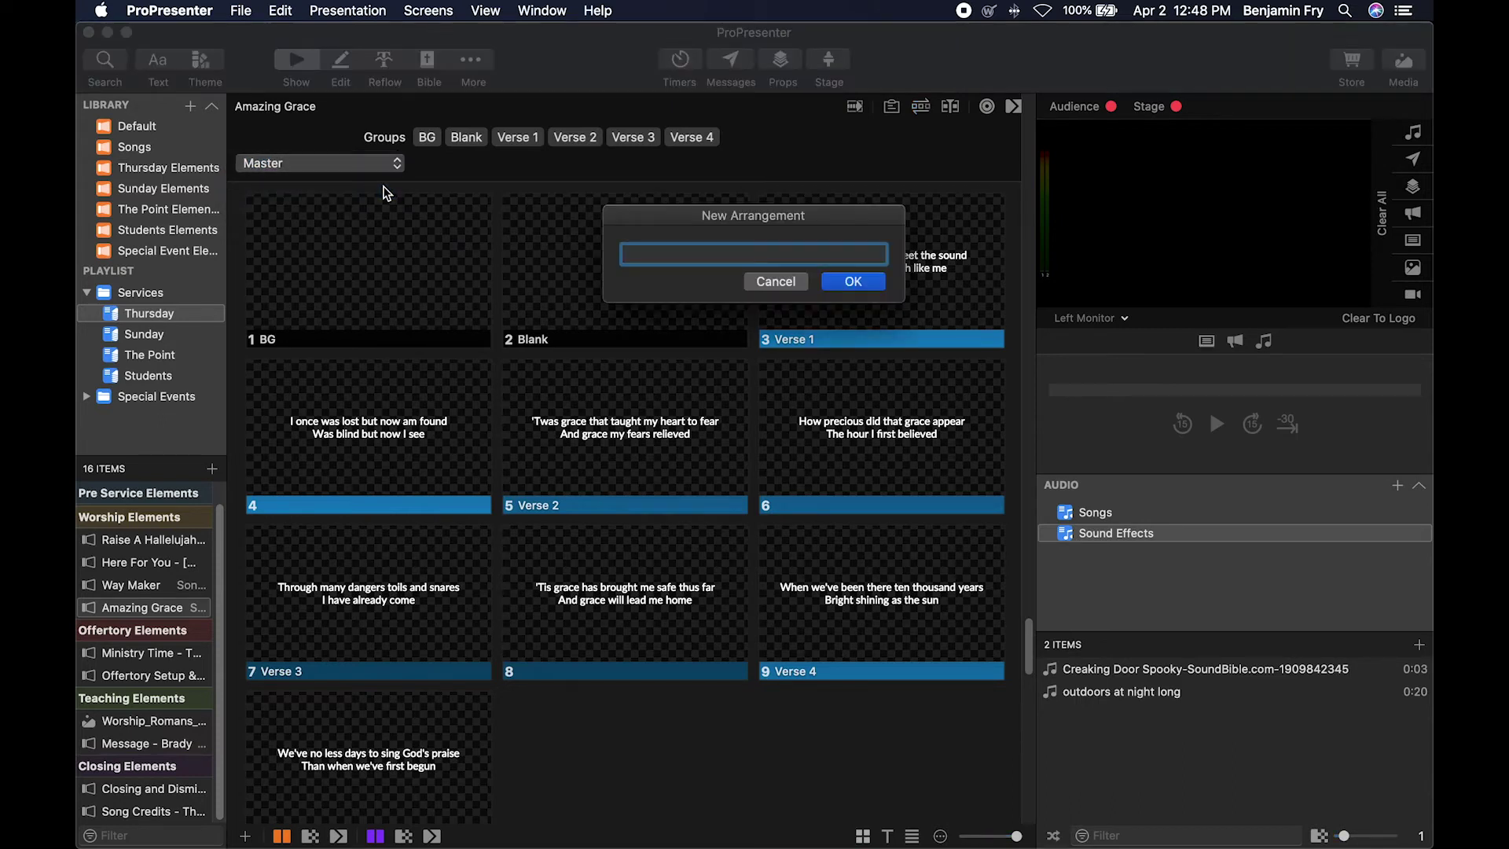
type("Main")
key("Return")
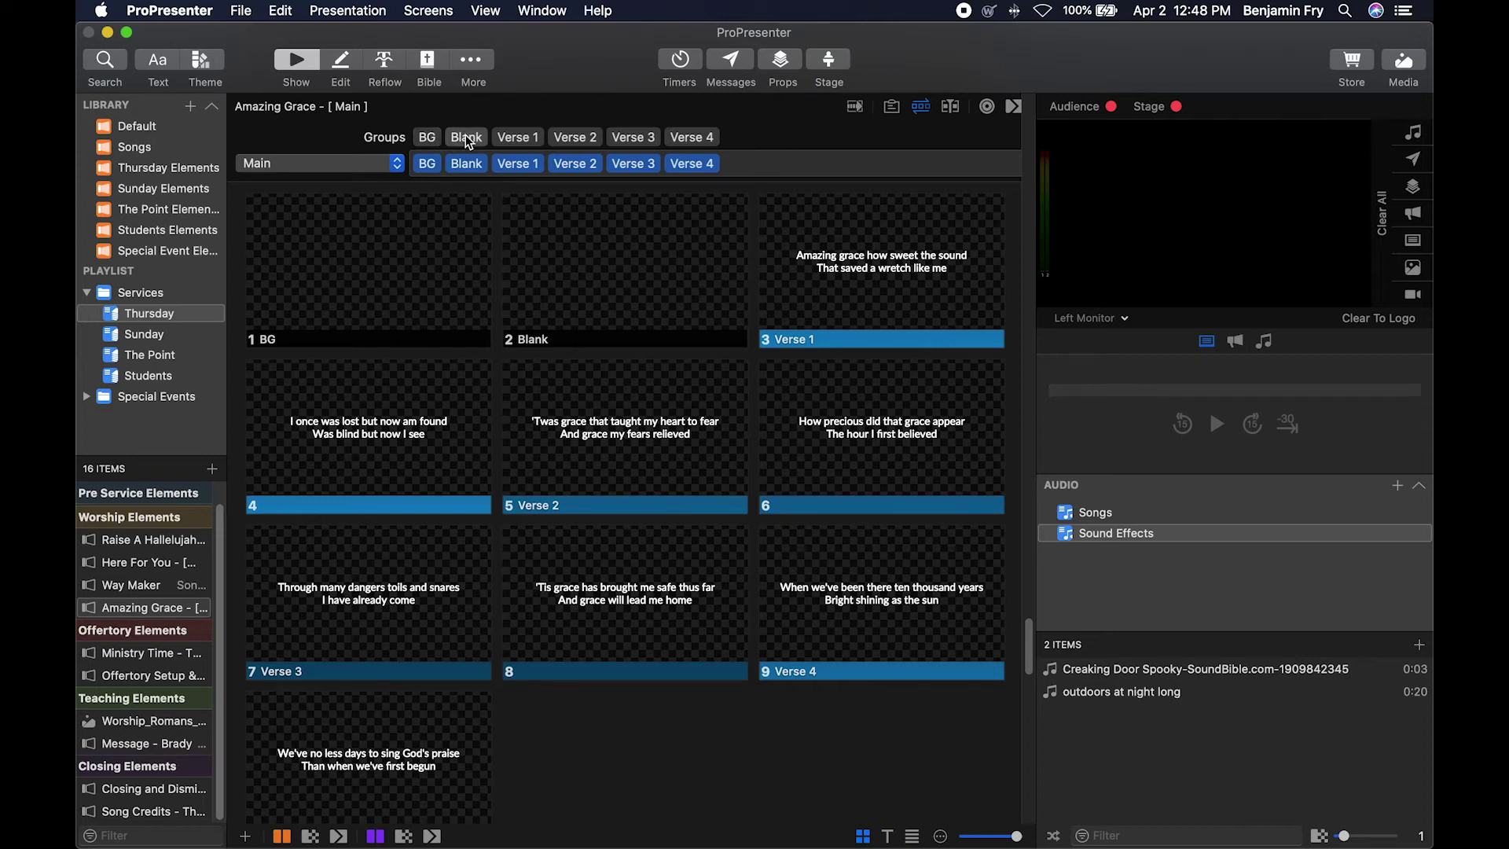
Step: Insert Blank chips between the verses and remove the extra Blank after BG
left_click_drag(479, 135, 670, 165)
left_click_drag(481, 138, 882, 167)
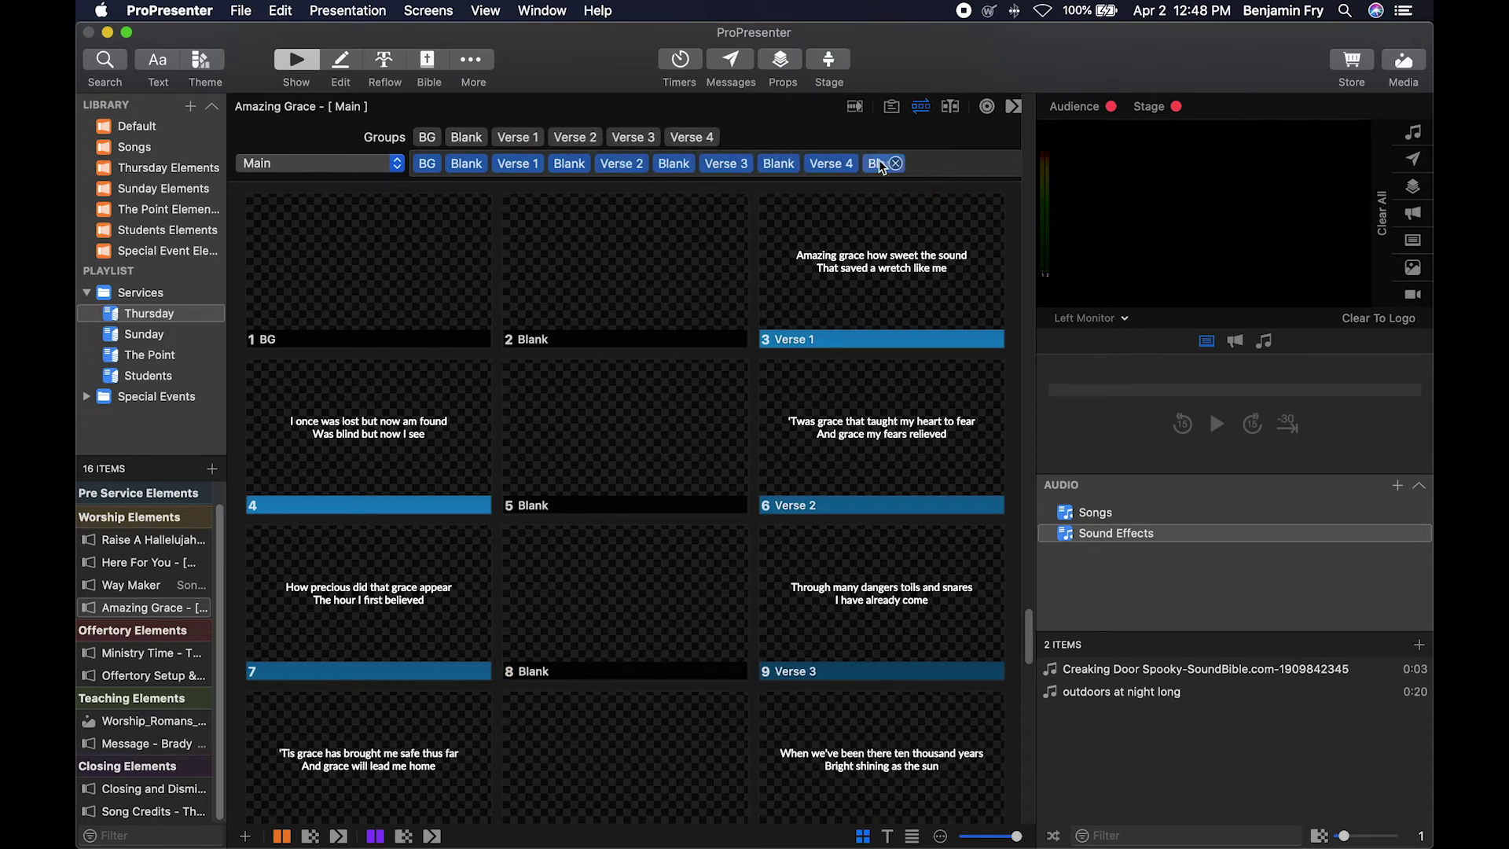
left_click(479, 164)
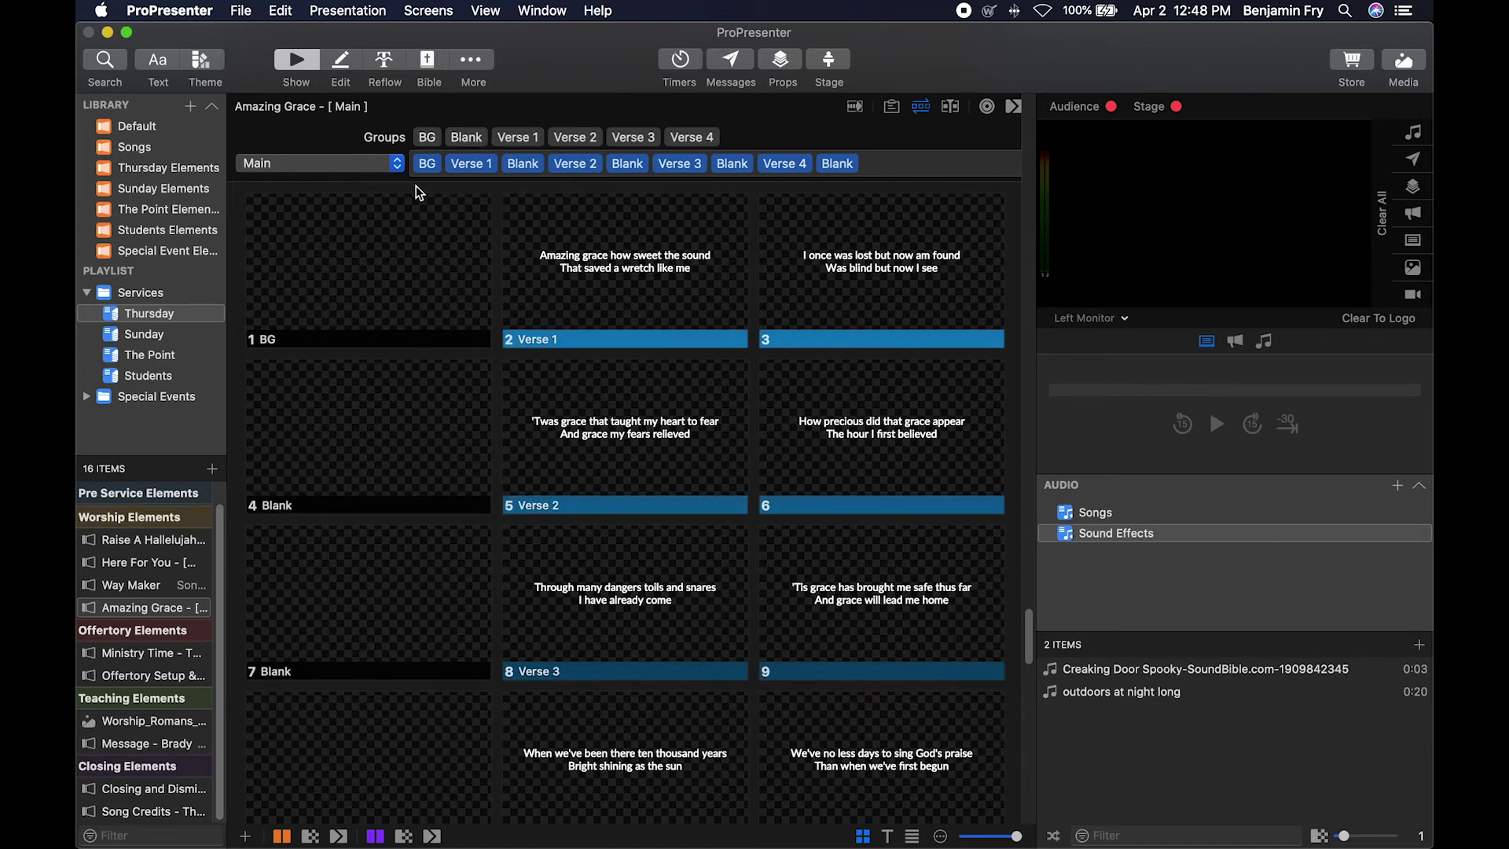
Step: In the arrangement manager, create a new arrangement named Test
left_click(400, 163)
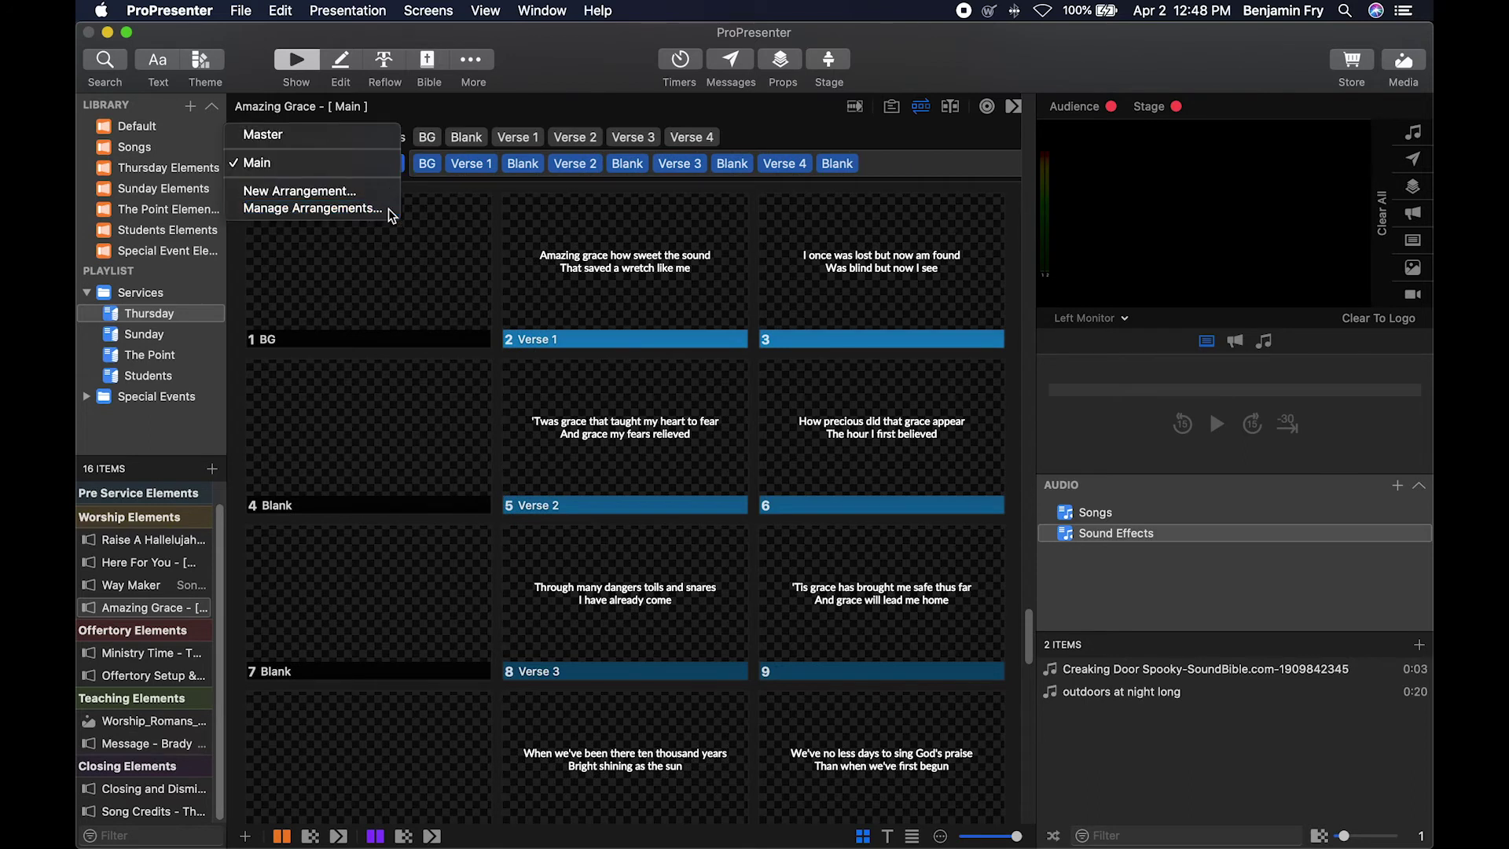
left_click(388, 210)
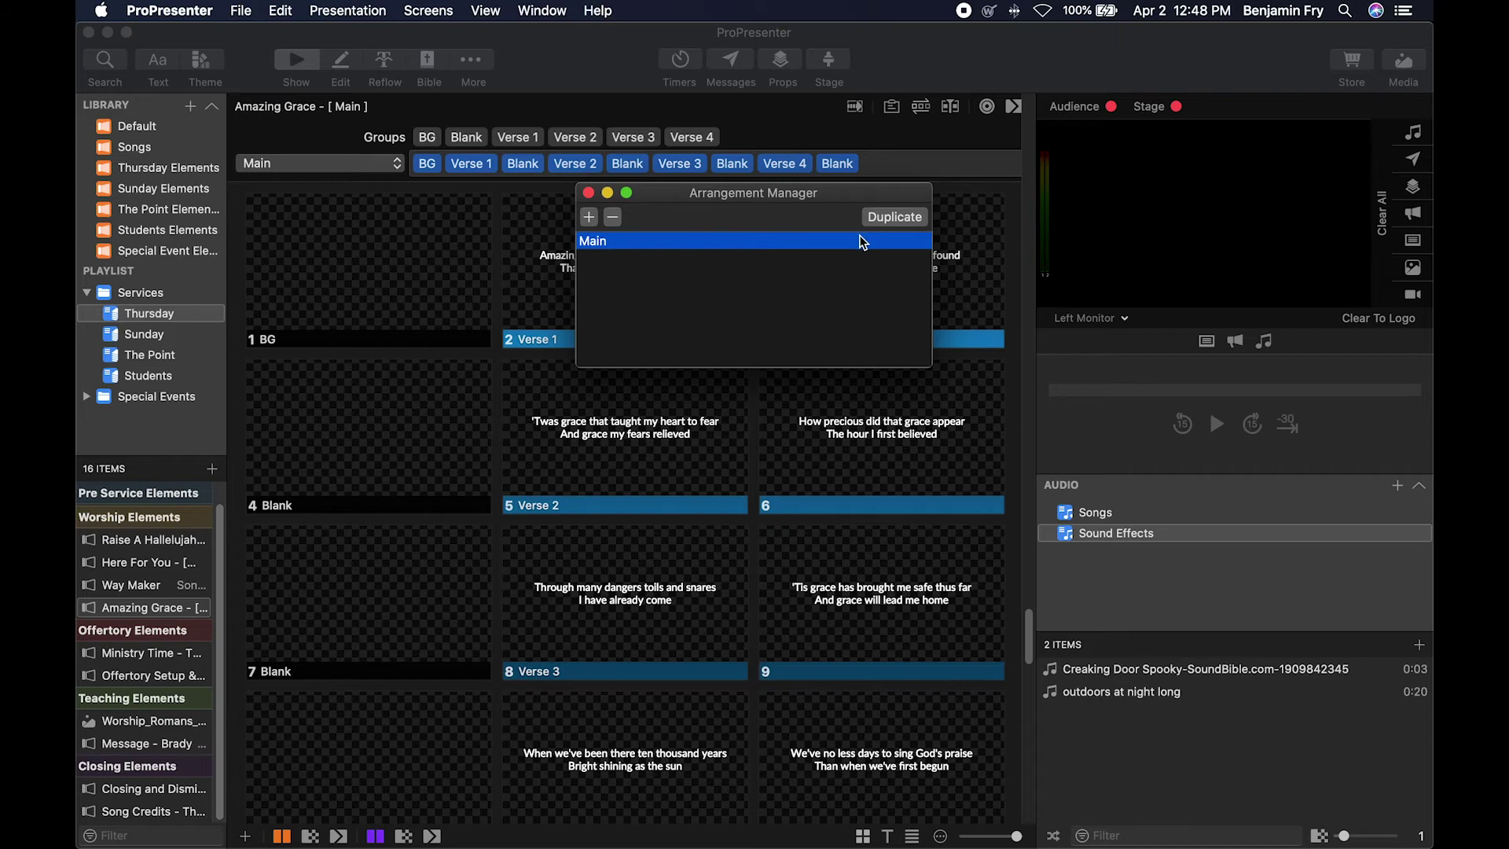
left_click(590, 217)
type("Test")
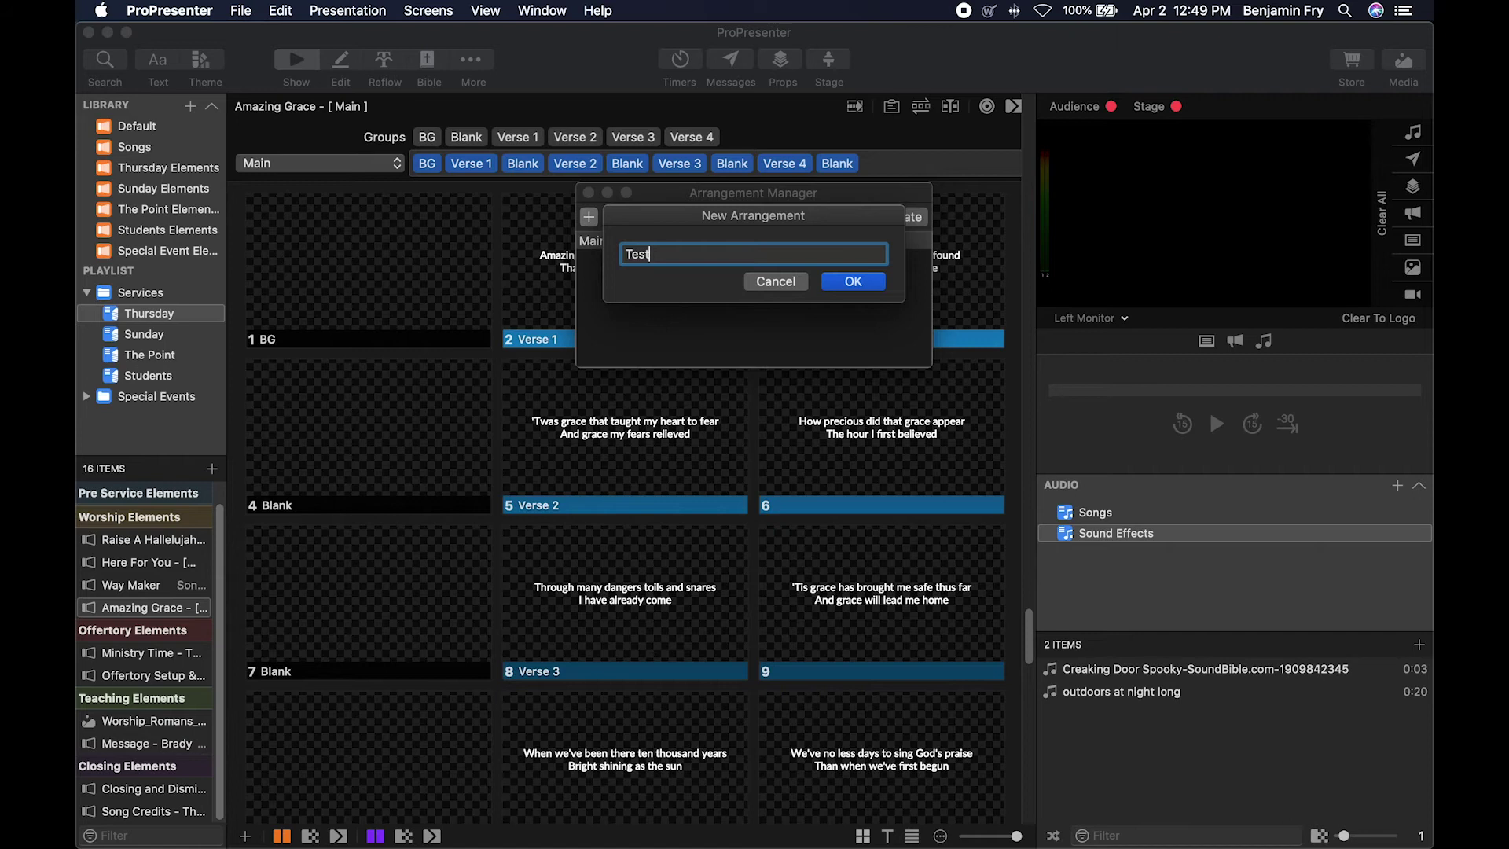
key("Return")
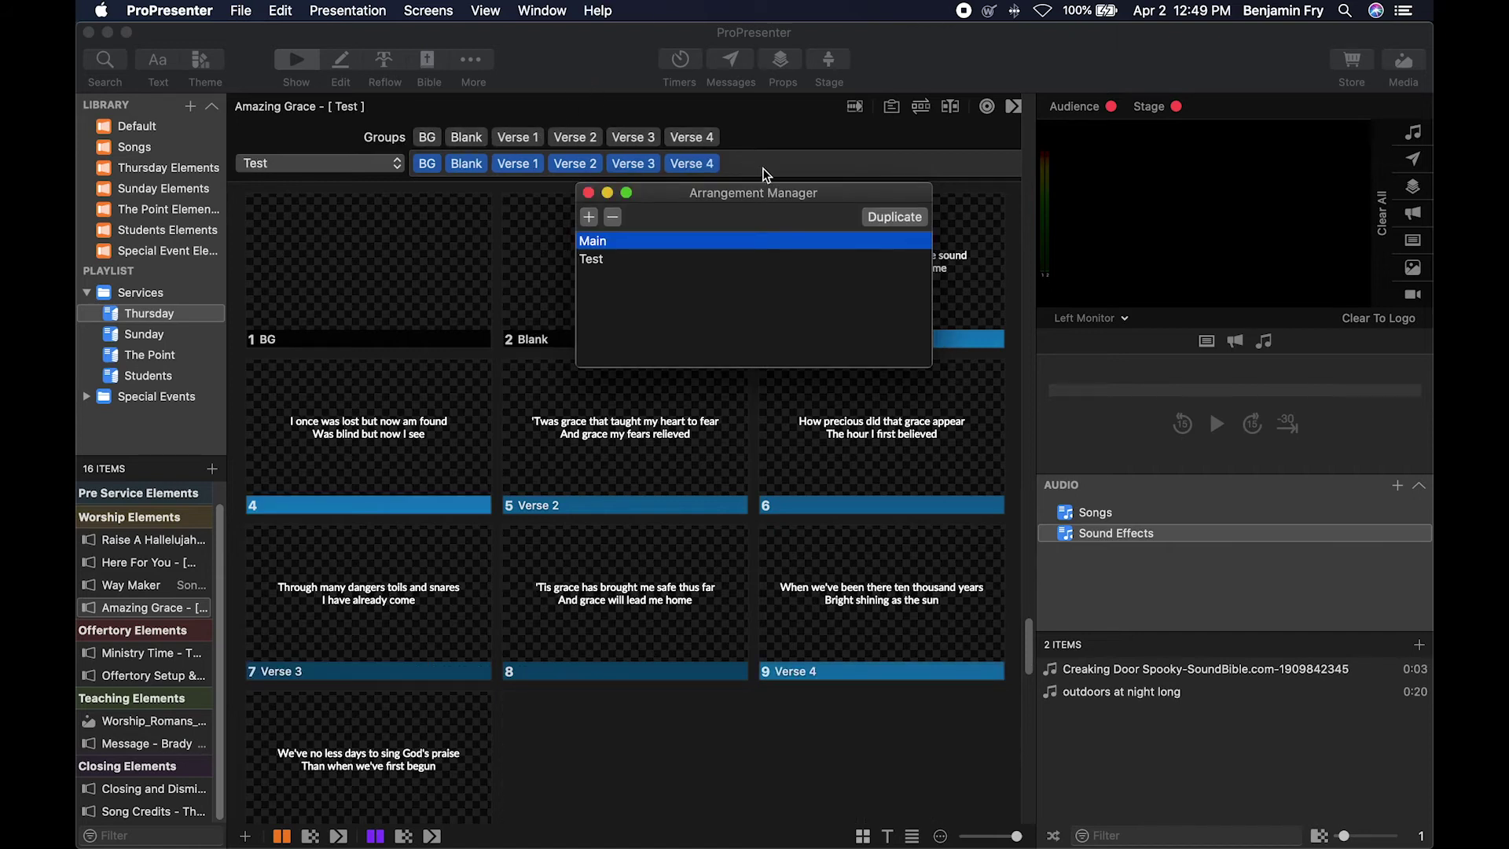
Step: Delete the Test arrangement and close the arrangement manager
left_click(613, 260)
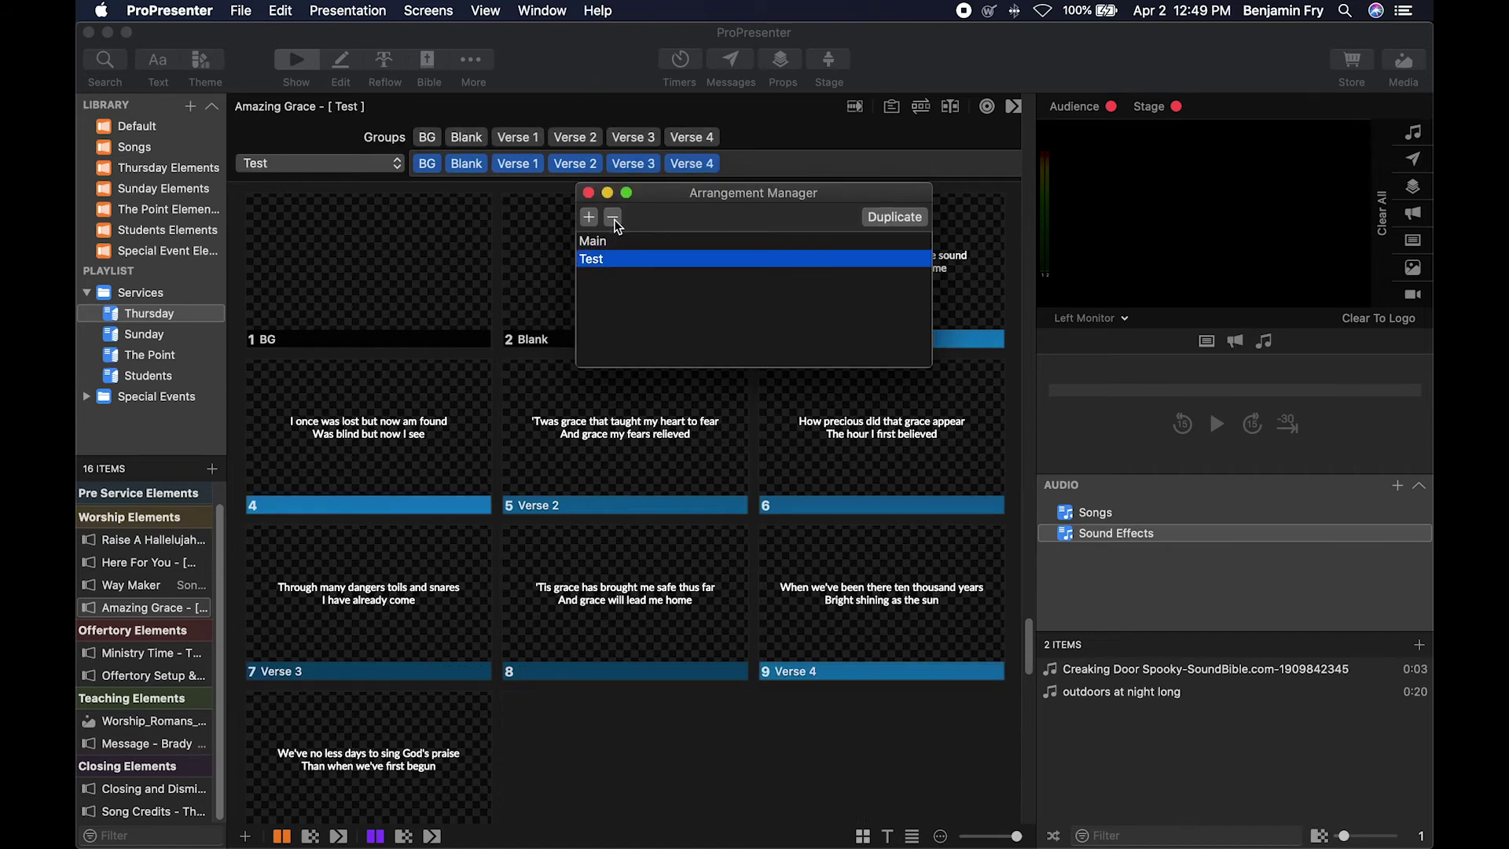
left_click(614, 218)
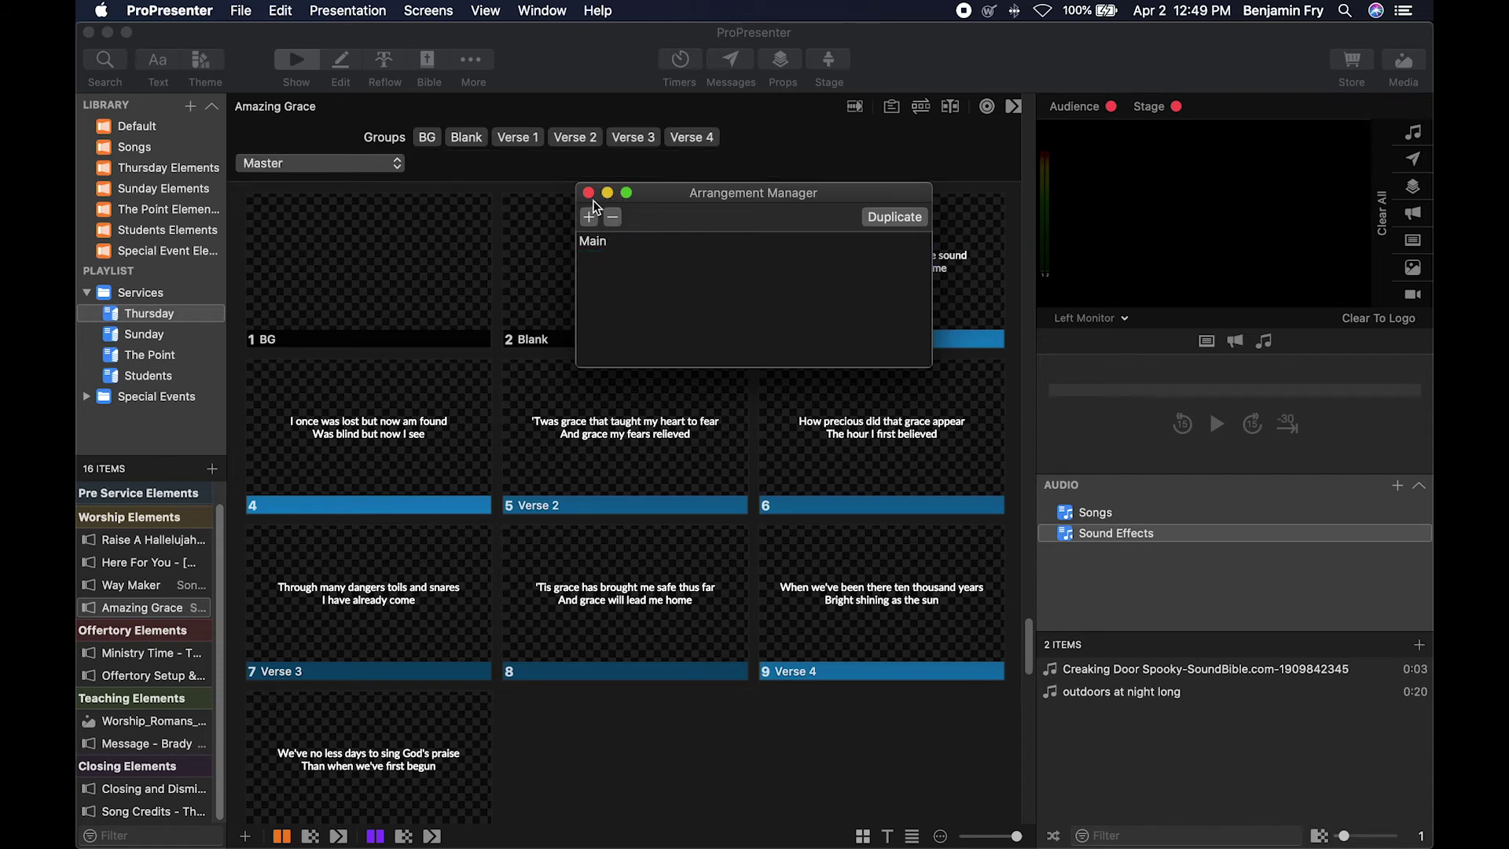
left_click(589, 194)
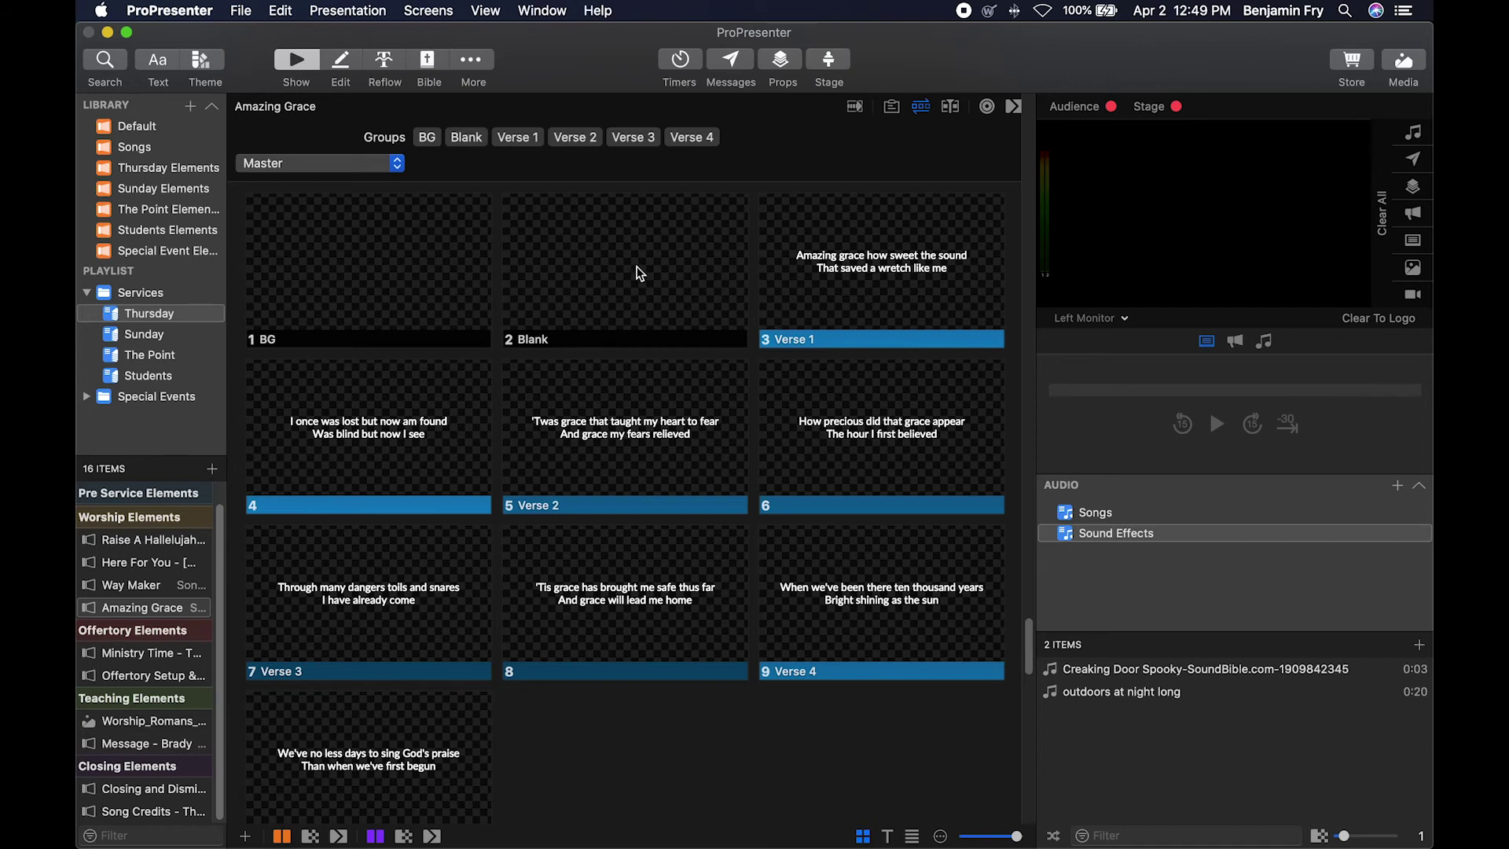
right_click(793, 278)
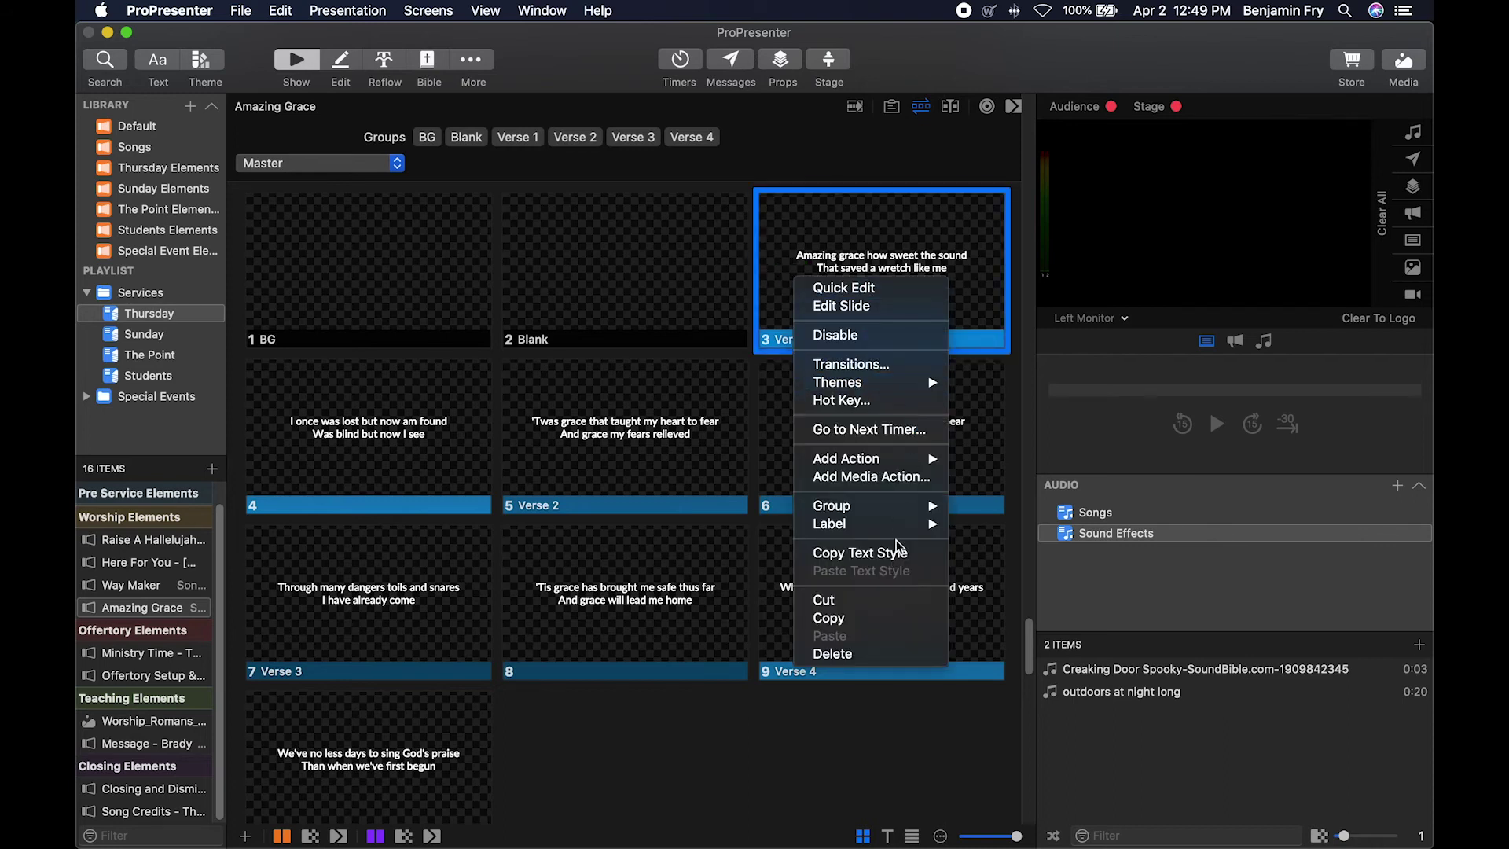
mouse_move(896, 526)
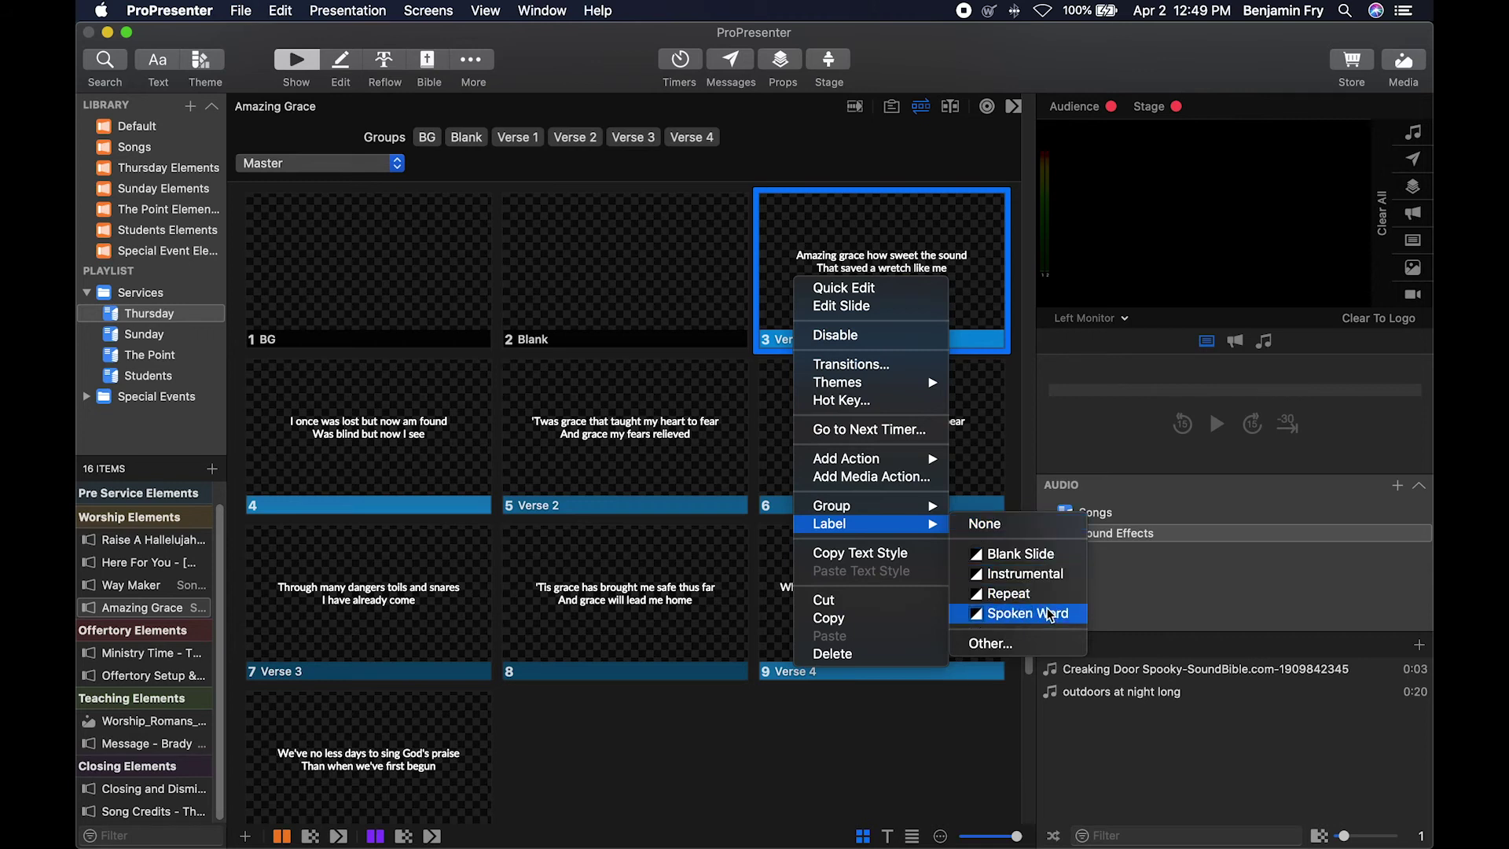
left_click(992, 609)
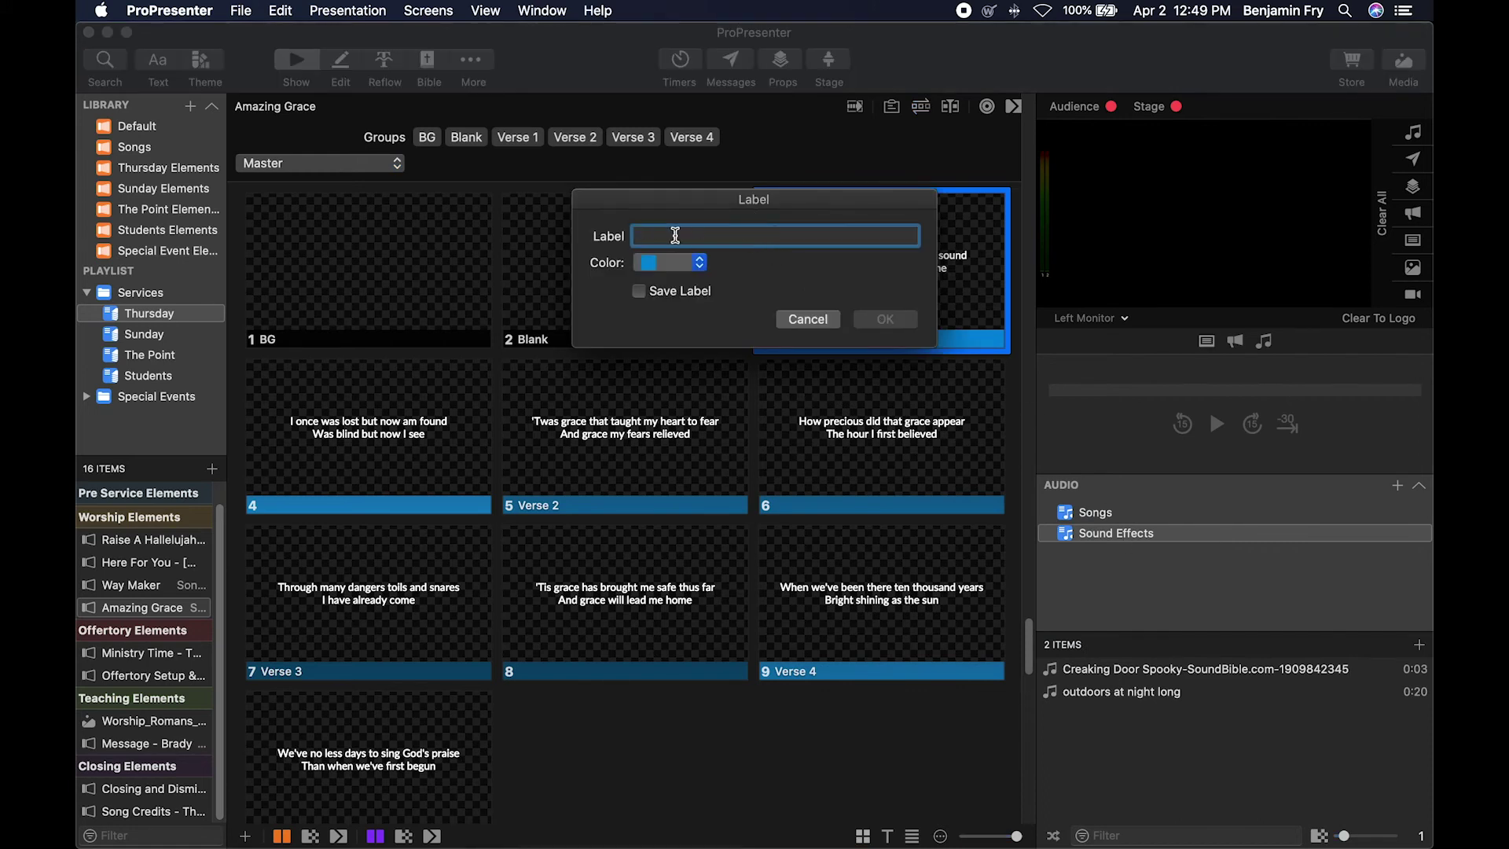
type("T")
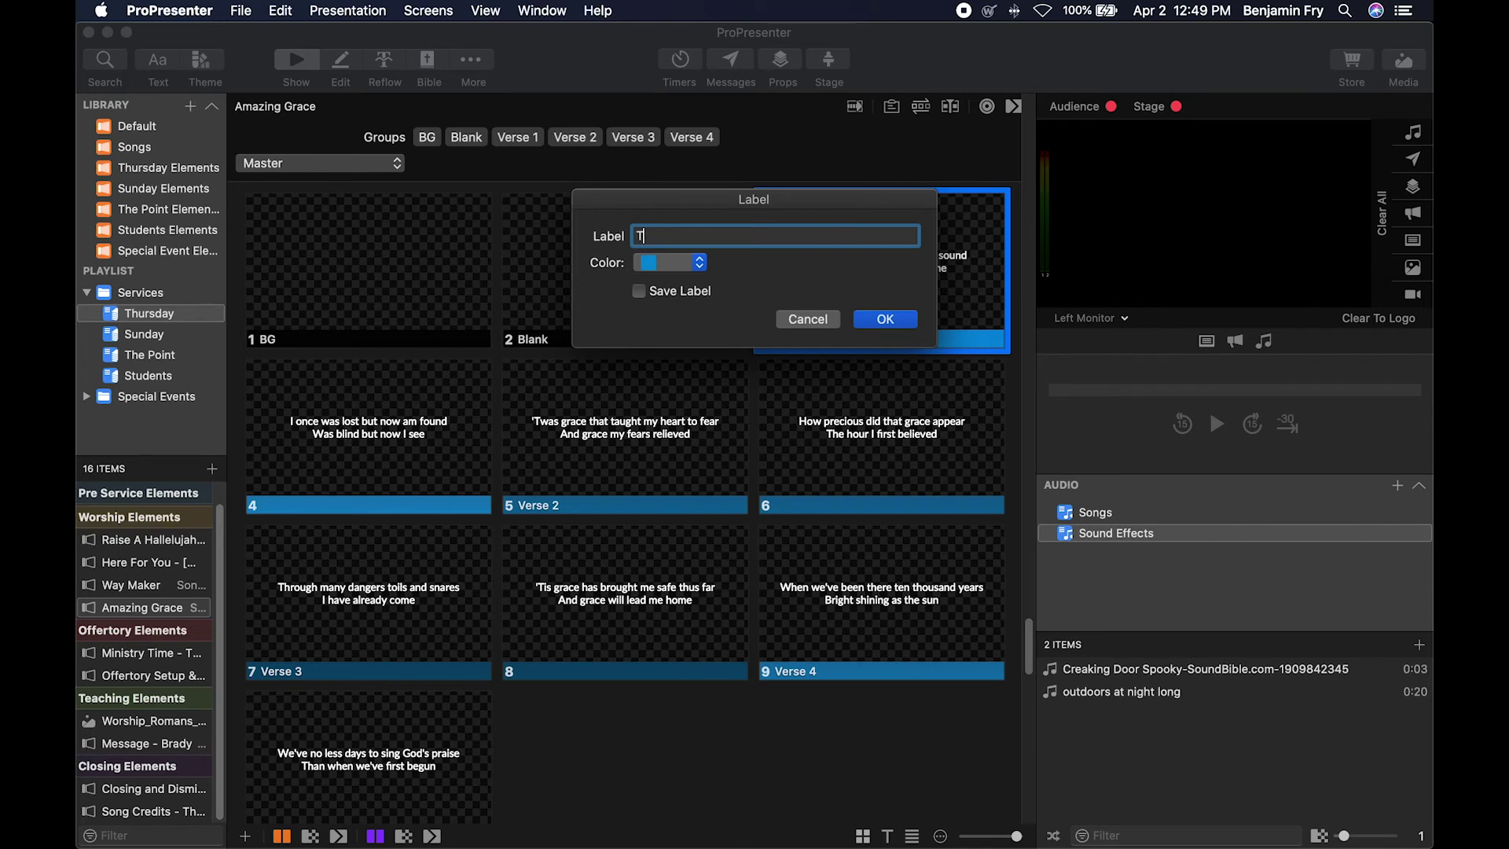
key("BackSpace")
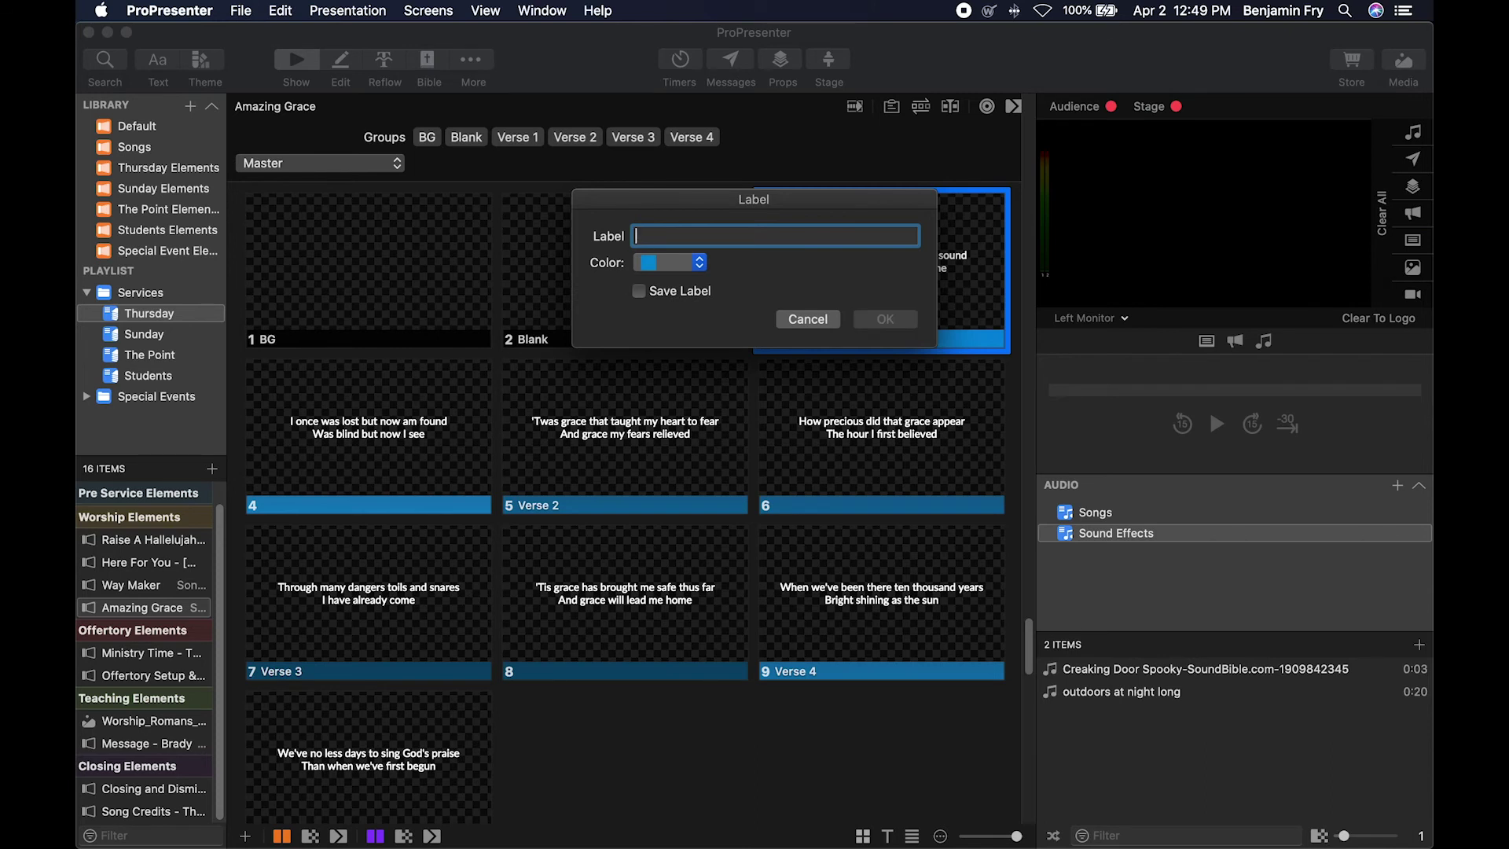
type("Be early")
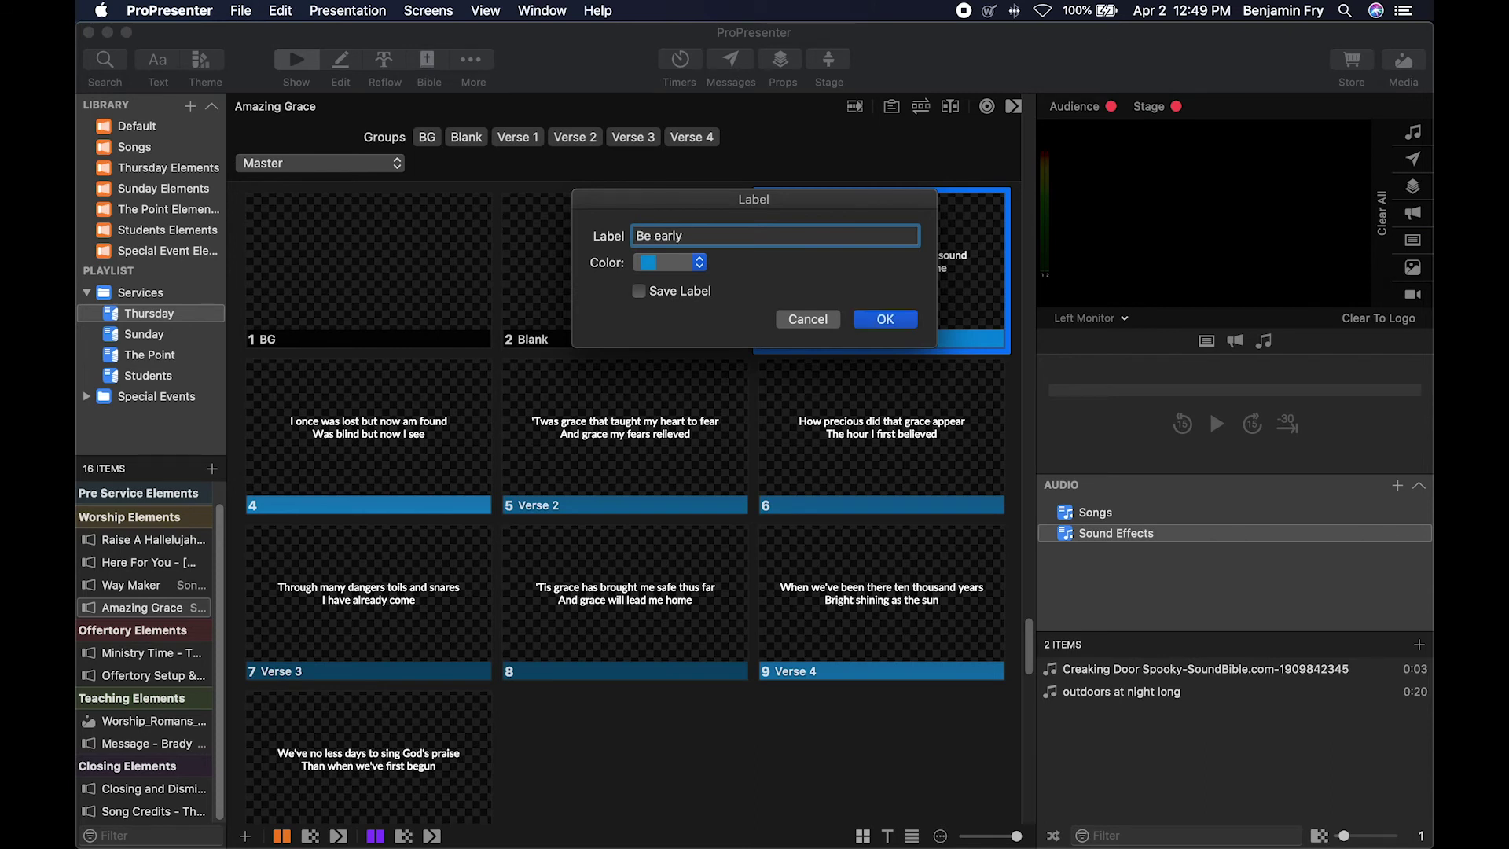
left_click(699, 267)
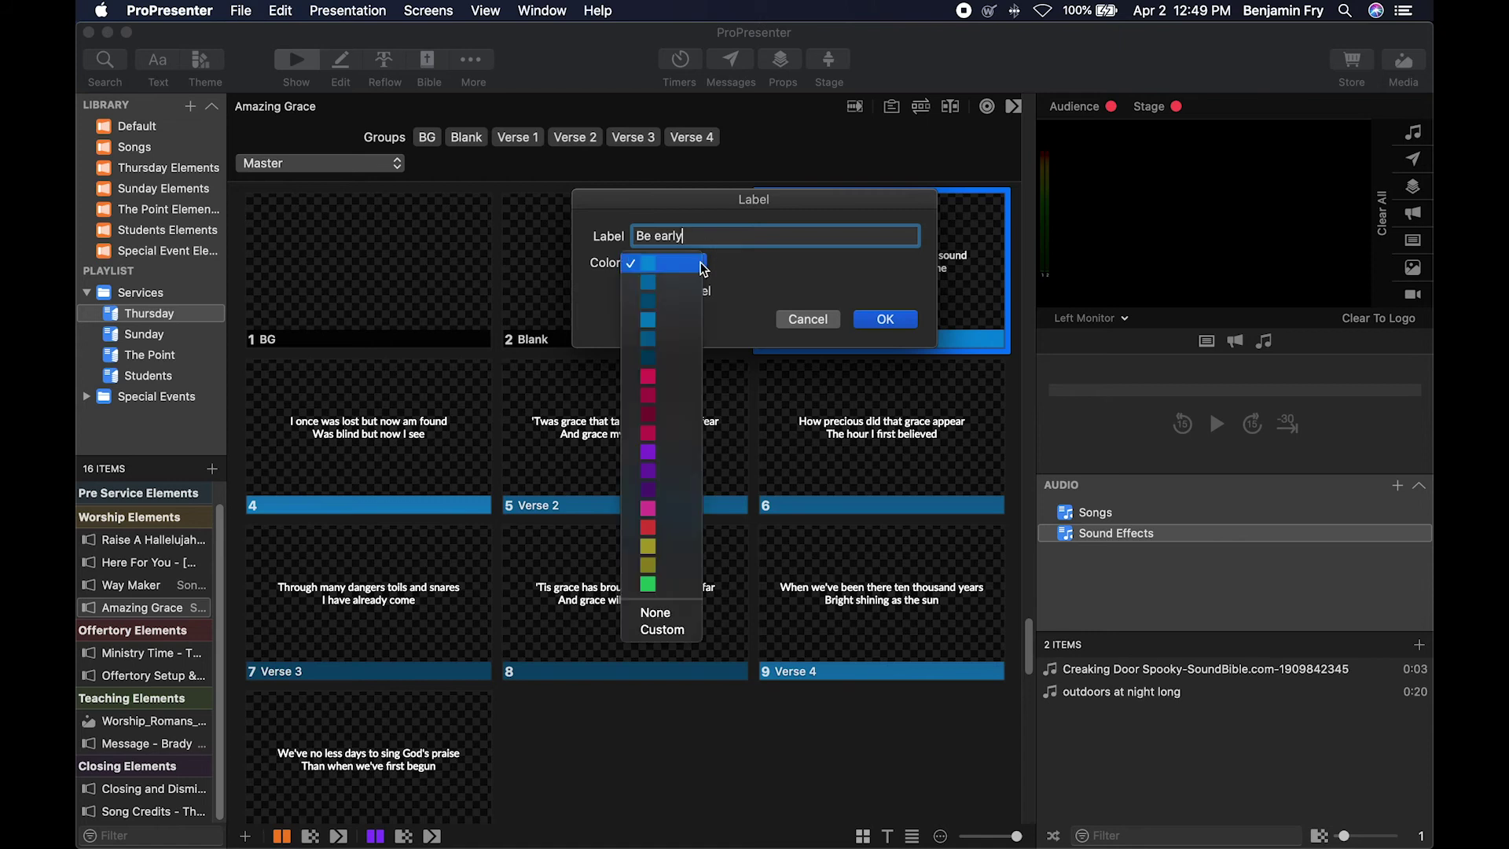
left_click(691, 423)
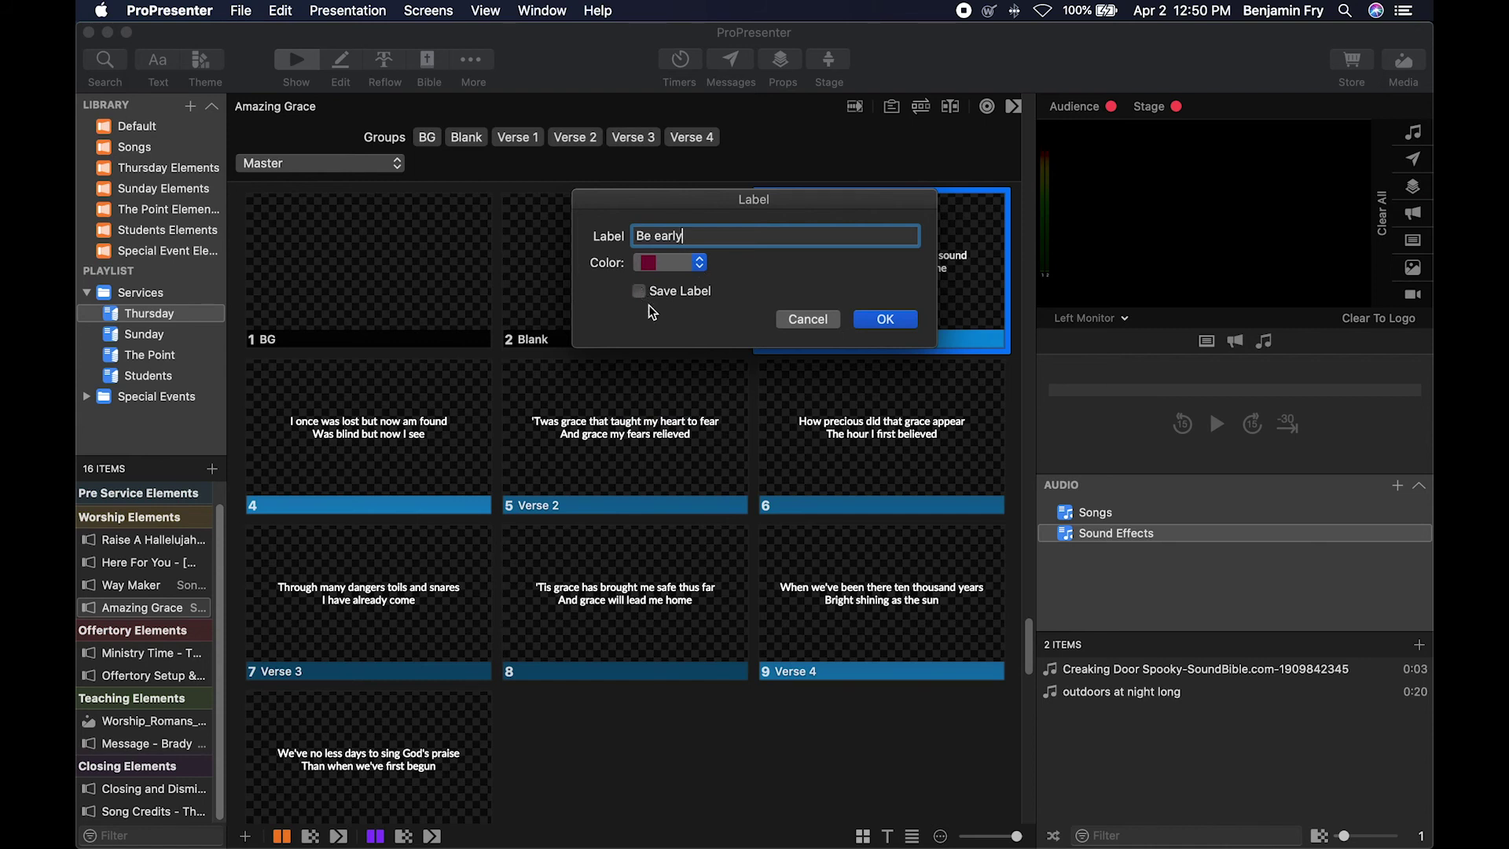
left_click(905, 318)
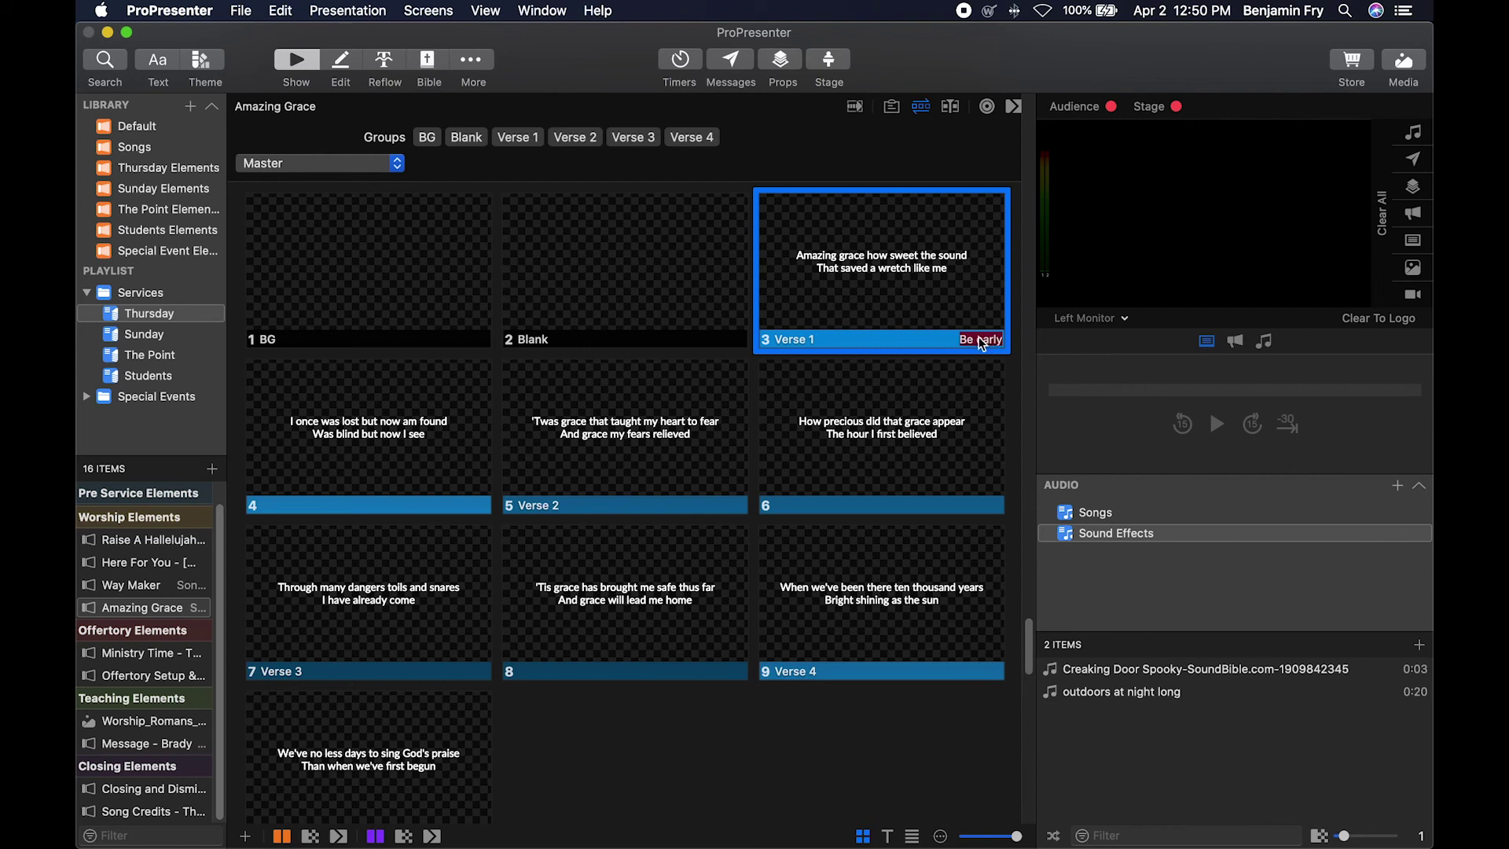
right_click(941, 298)
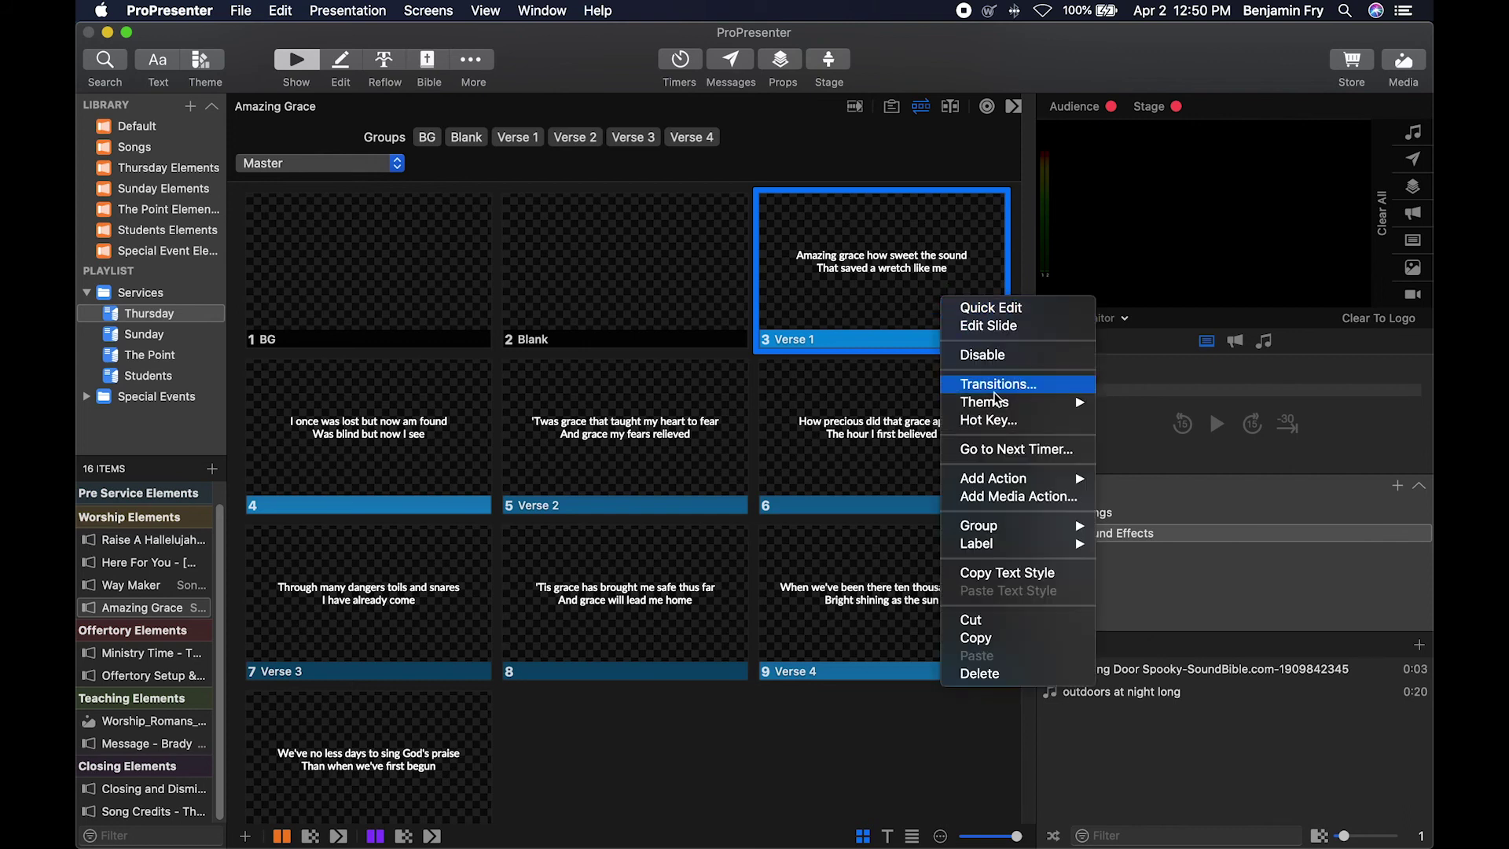
mouse_move(1066, 549)
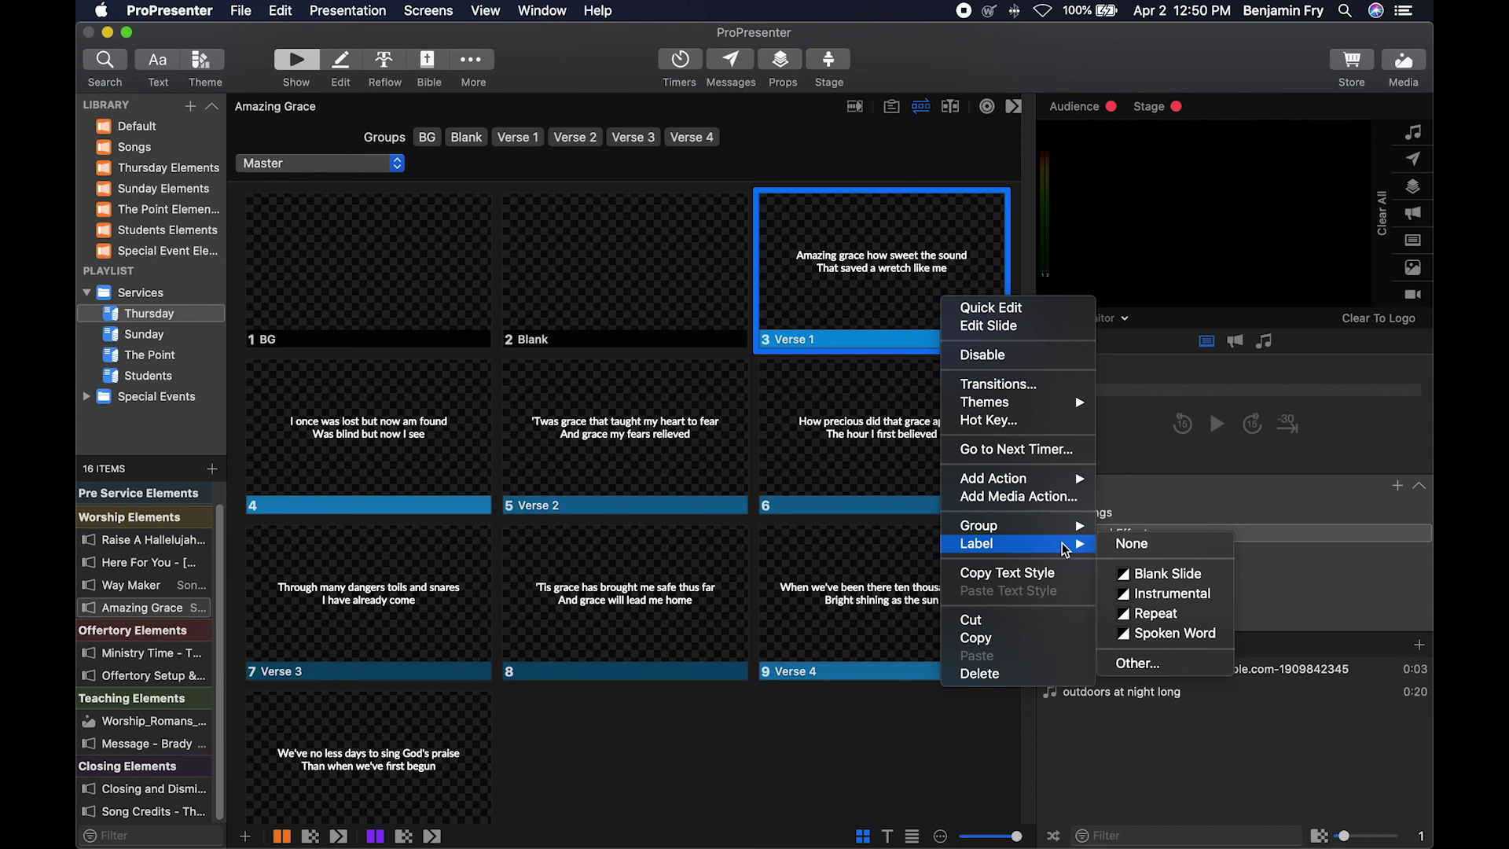
left_click(1142, 543)
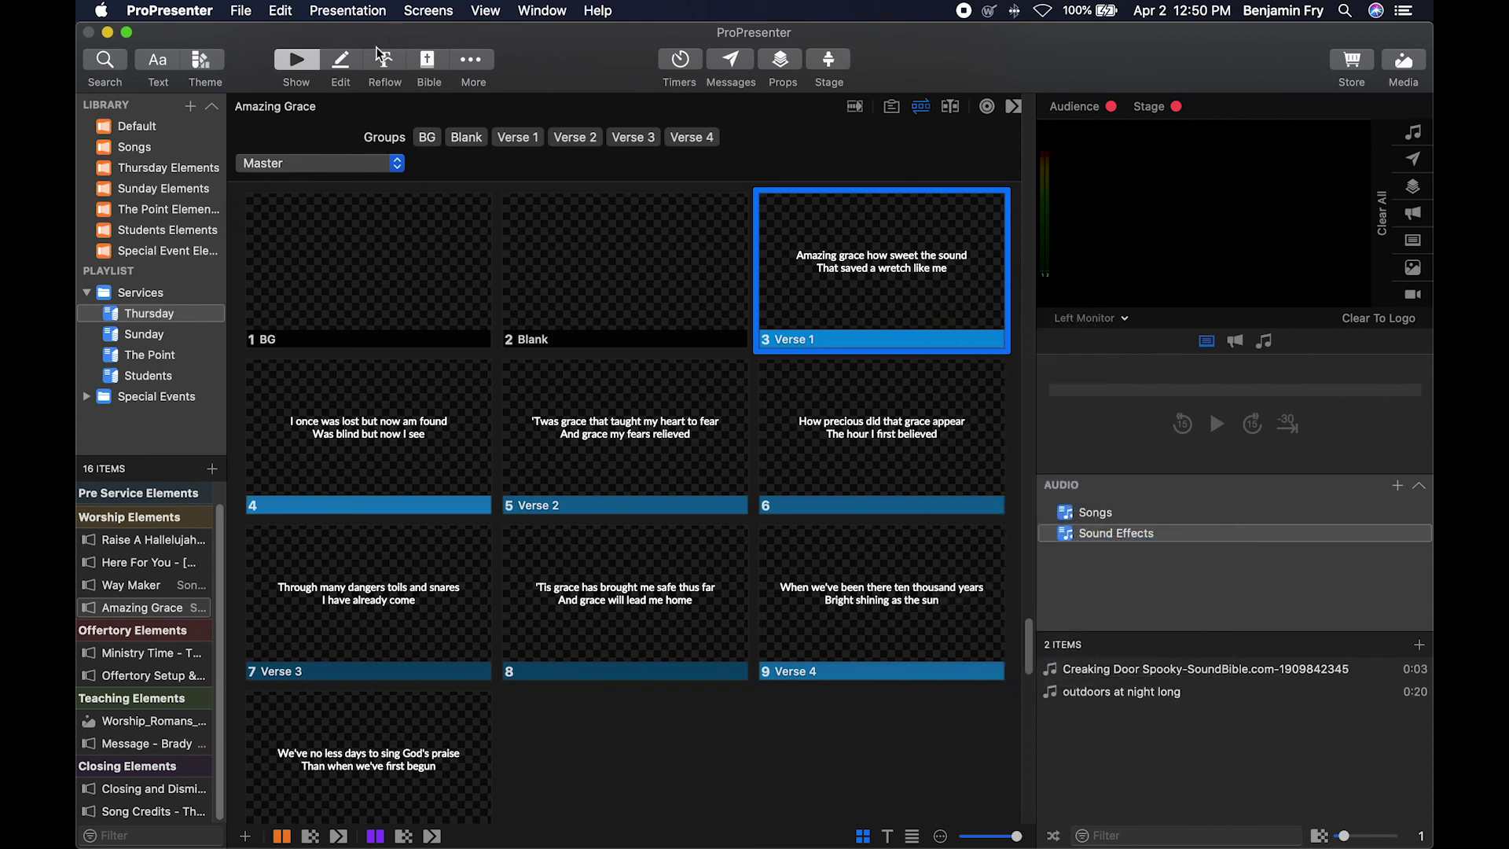
Step: Open the group-name and slide-label preferences and scroll the Group Names list down to BG
left_click(191, 9)
left_click(179, 80)
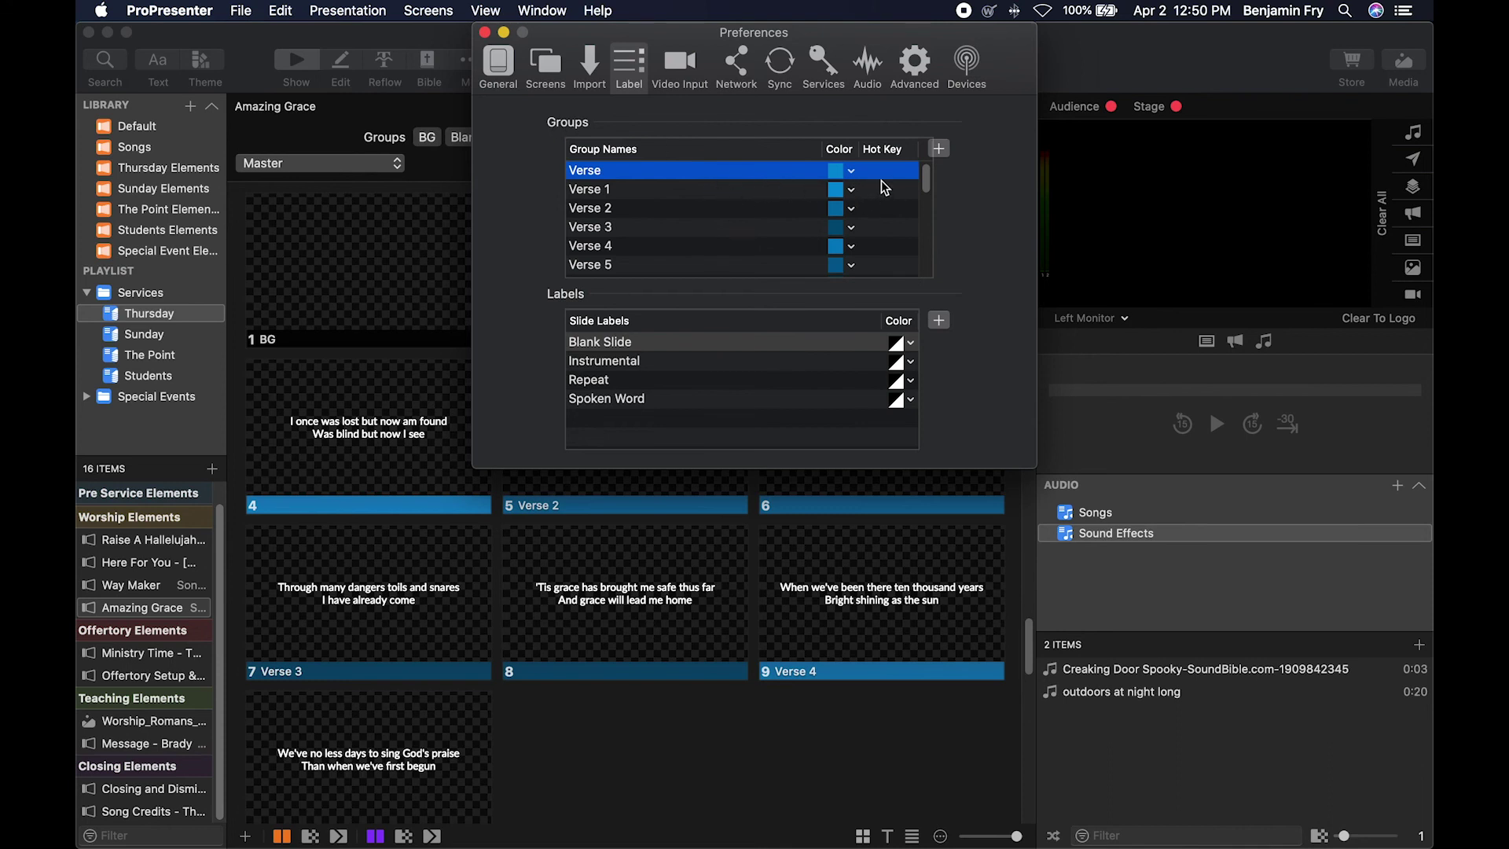
scroll(884, 188, "down", 10)
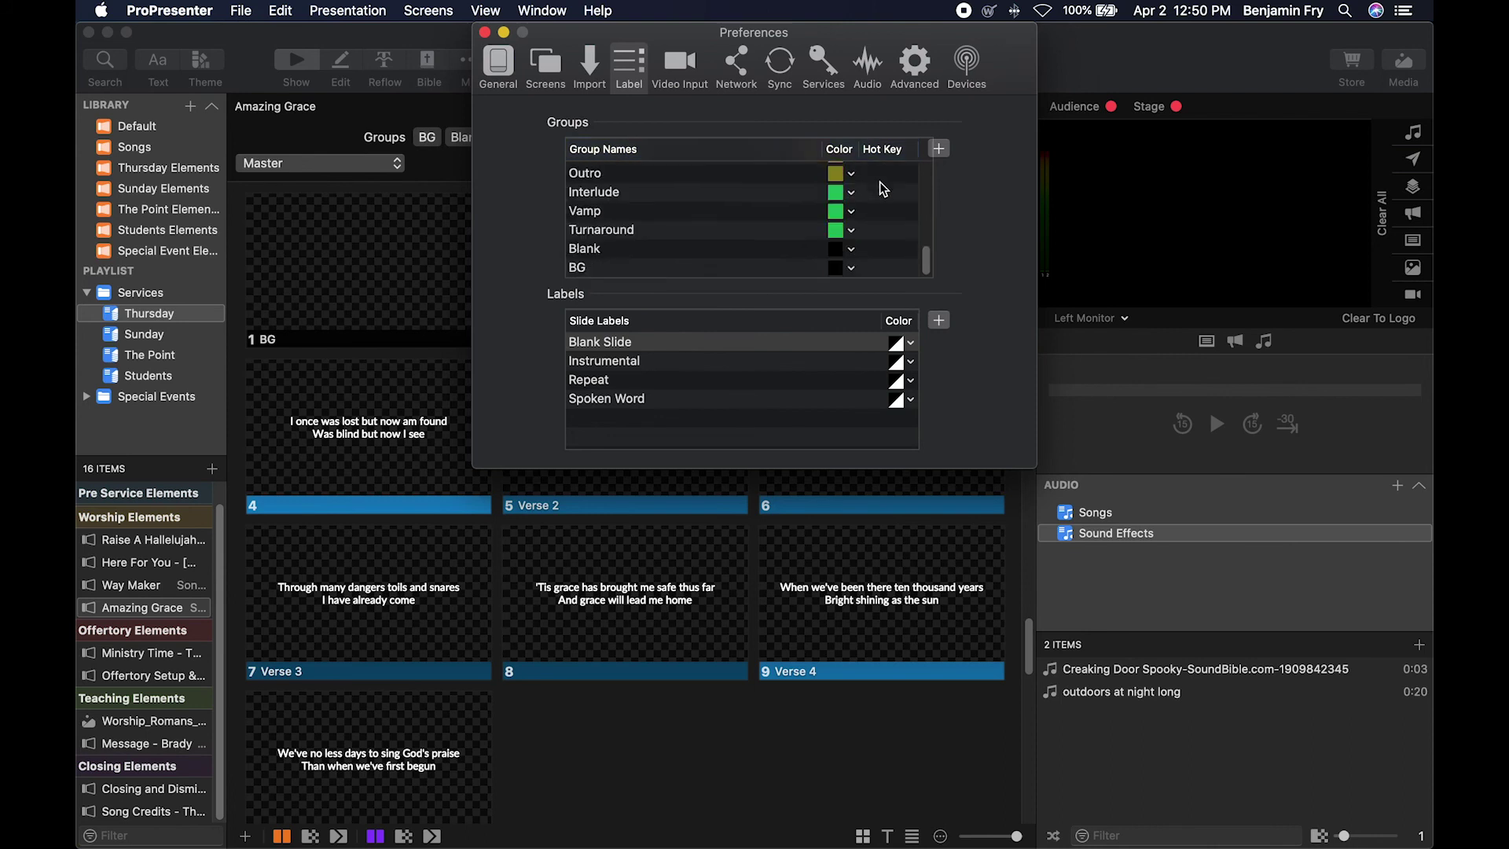